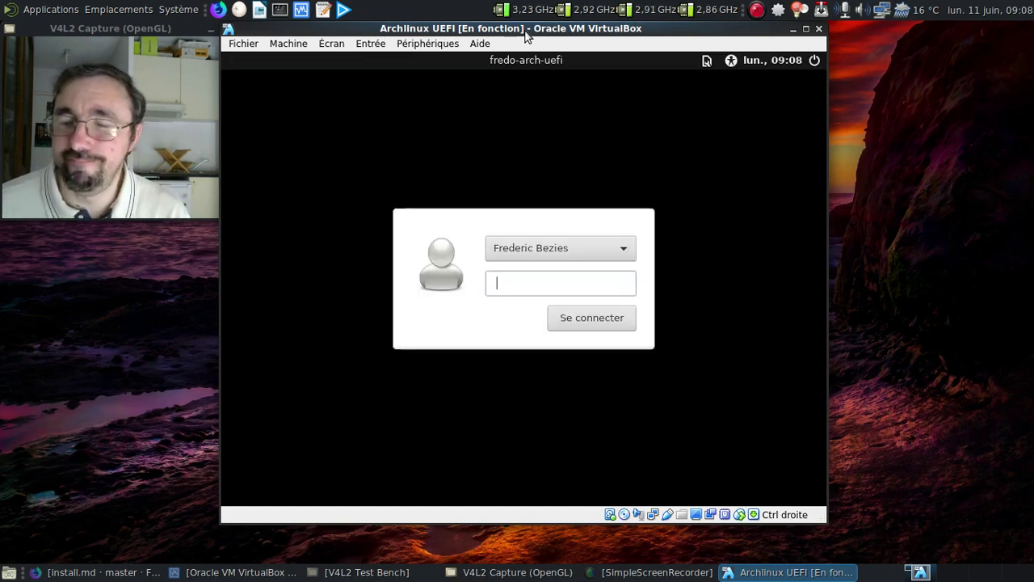
Log in to the Arch Linux desktop with the account password and dismiss the software rendering notification
{"action": "type", "text": "•••••"}
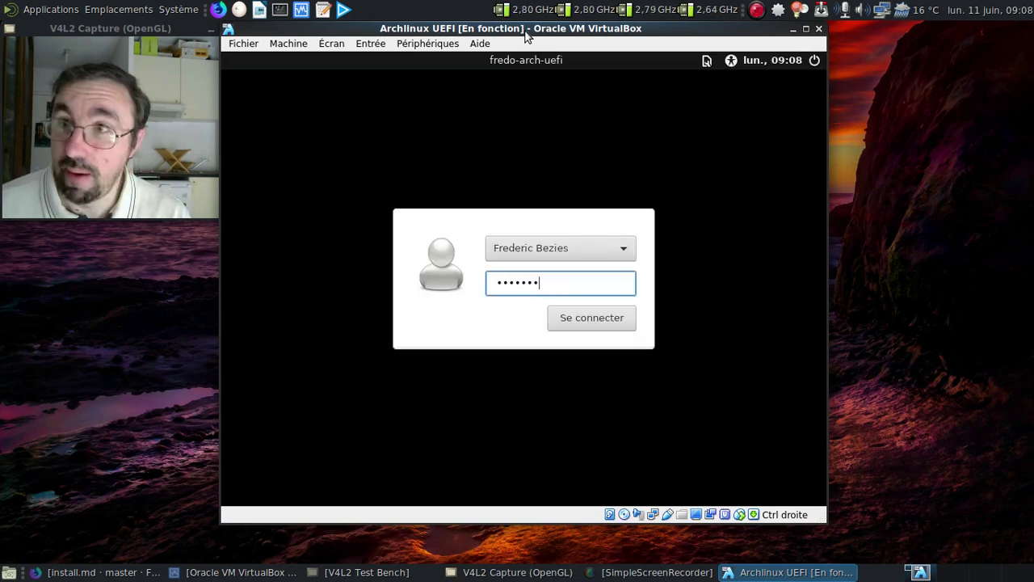
{"action": "key", "text": "Return"}
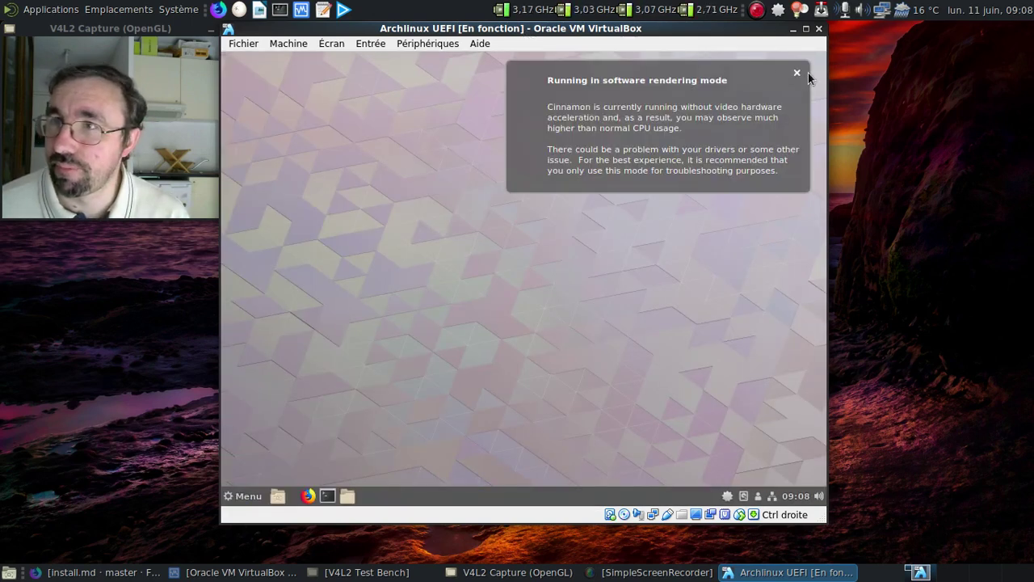
{"action": "left_click", "coordinate": [795, 75]}
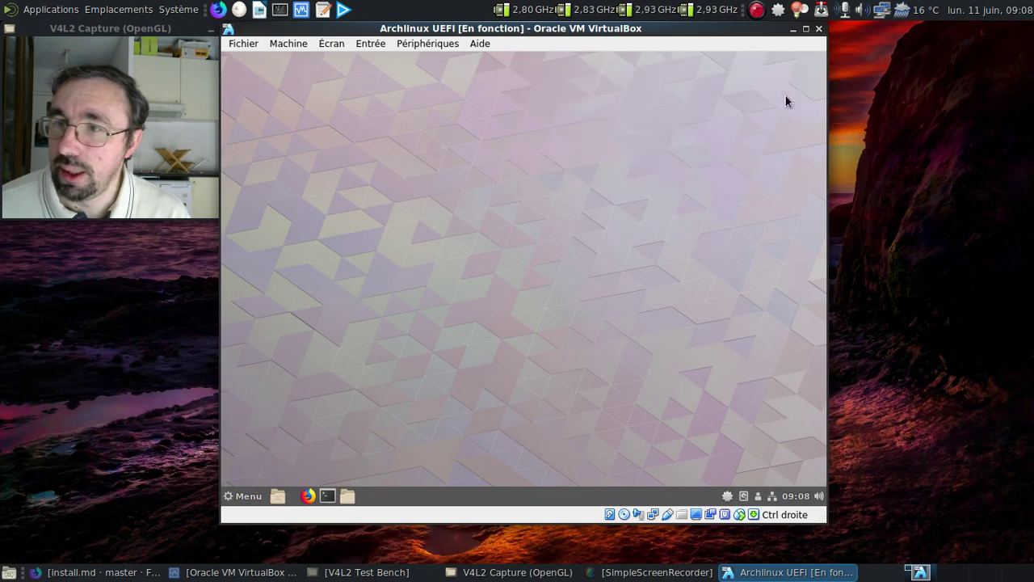
Open the package manager and search for cinnamon-translation
{"action": "right_click", "coordinate": [725, 498]}
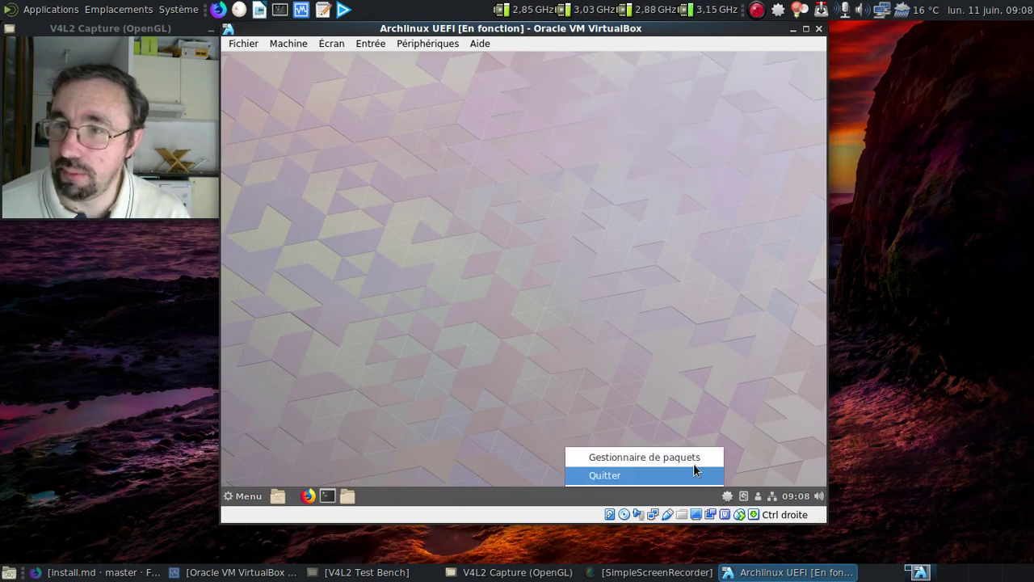
{"action": "left_click", "coordinate": [692, 459]}
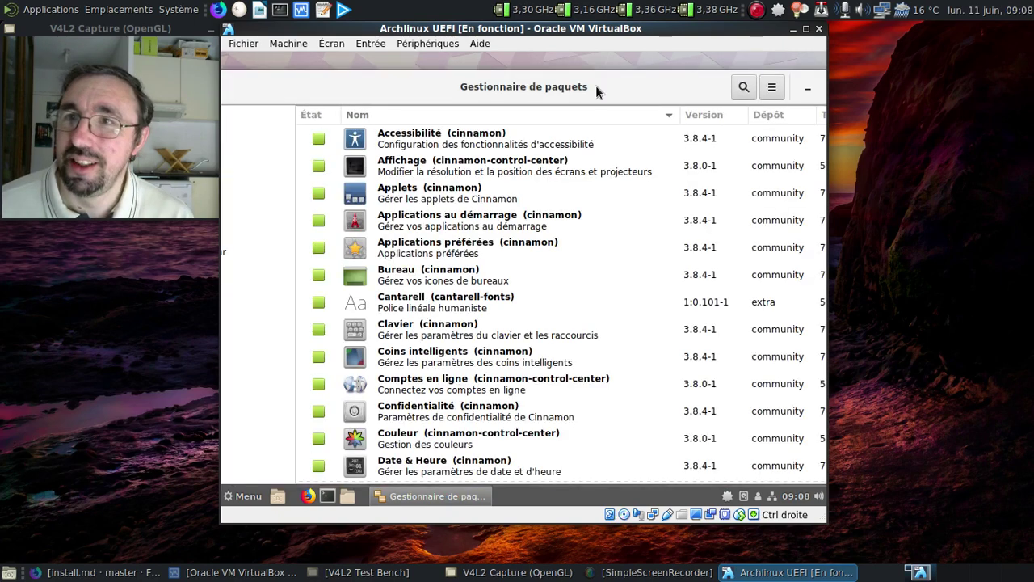
{"action": "left_click", "coordinate": [737, 87]}
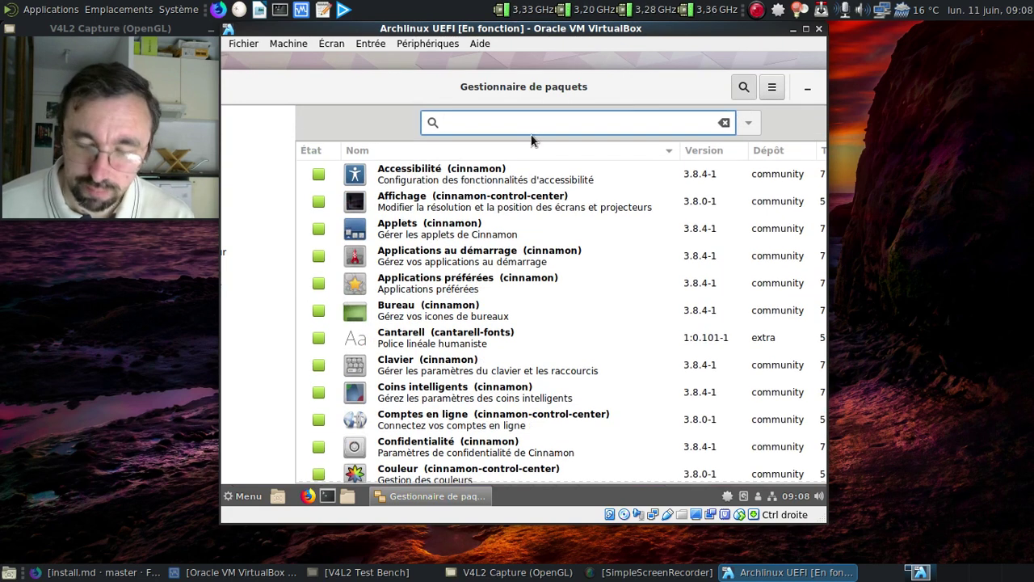
{"action": "type", "text": "cinname-"}
{"action": "type", "text": "op"}
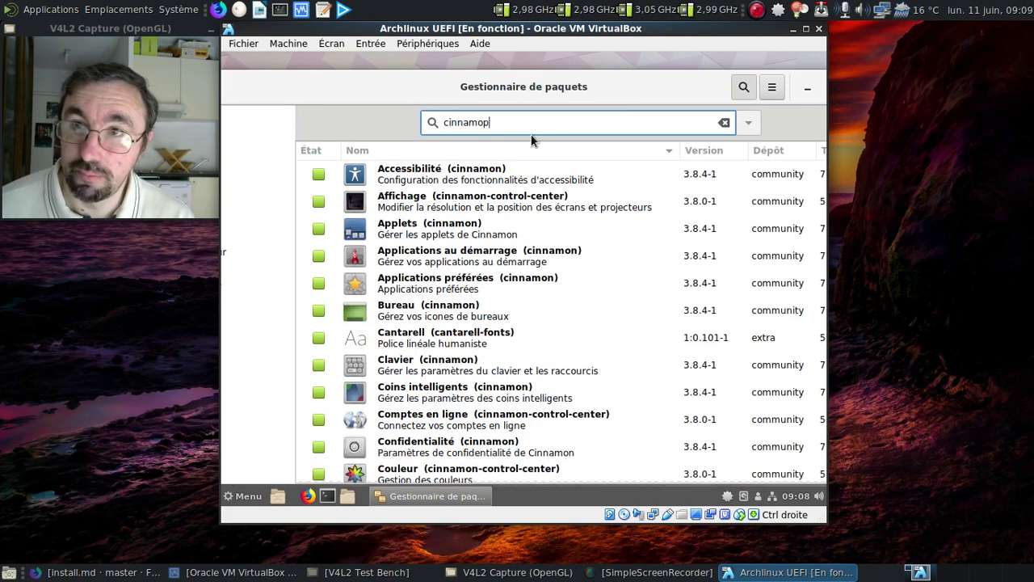
{"action": "type", "text": "-translatio"}
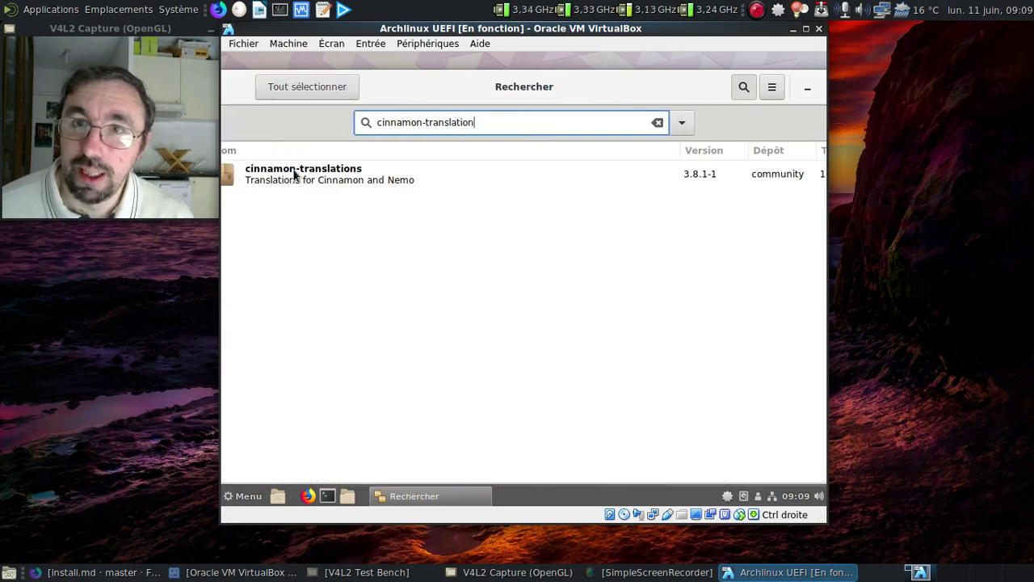
{"action": "type", "text": "n"}
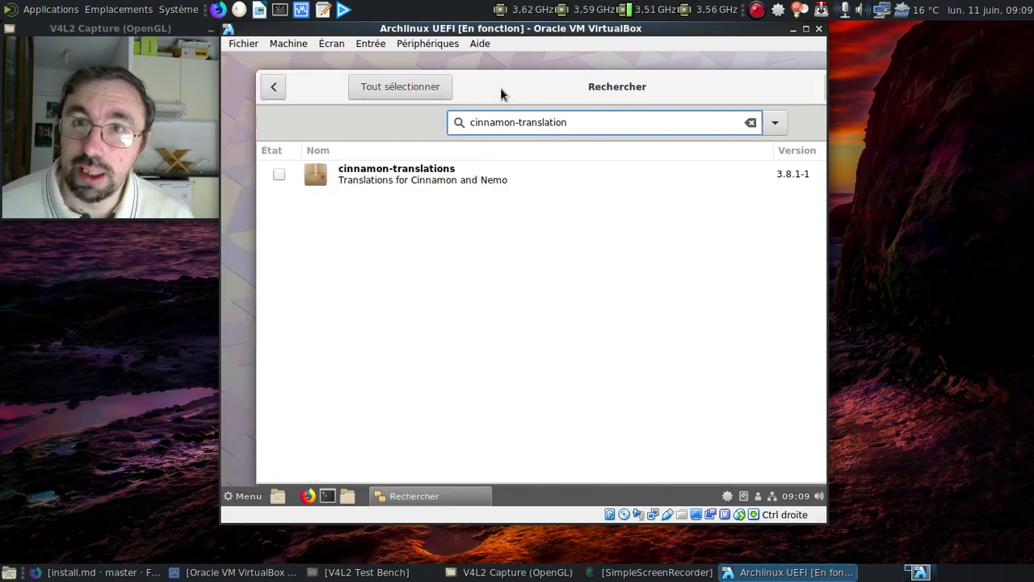
Install the cinnamon-translations package, validating the transaction and authenticating with the root password
{"action": "left_click", "coordinate": [280, 175]}
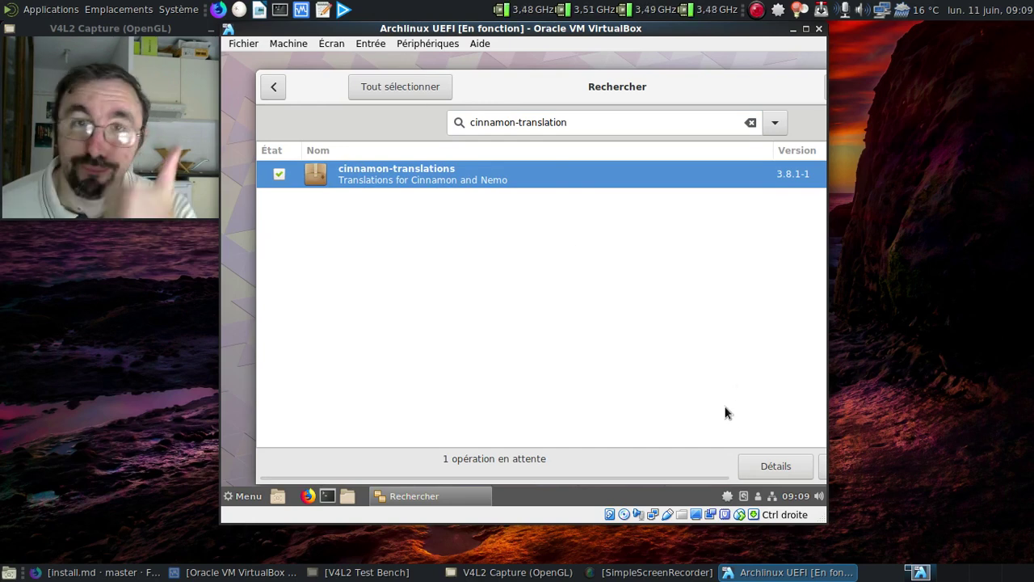
{"action": "double_click", "coordinate": [593, 102]}
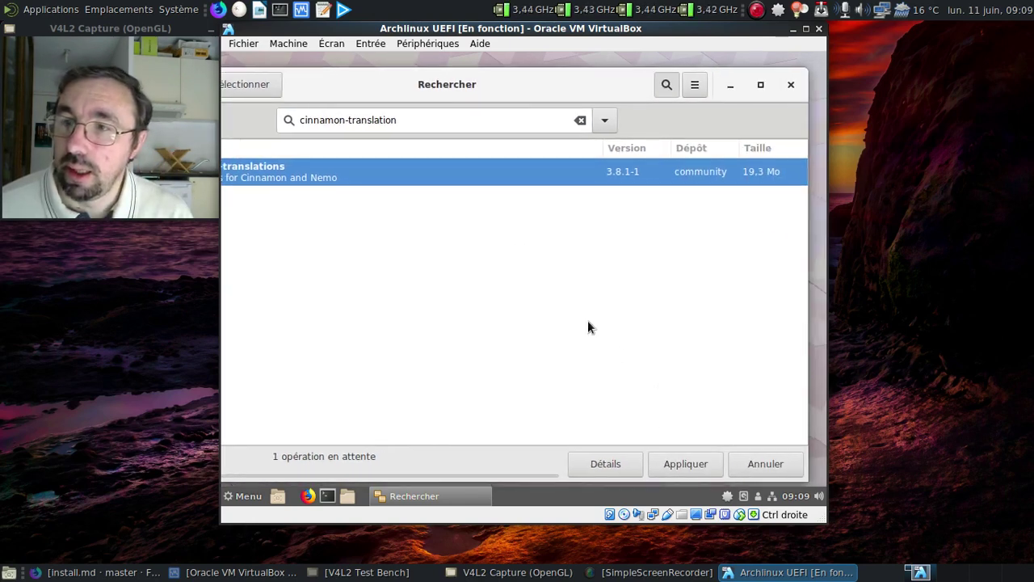
{"action": "left_click", "coordinate": [685, 465]}
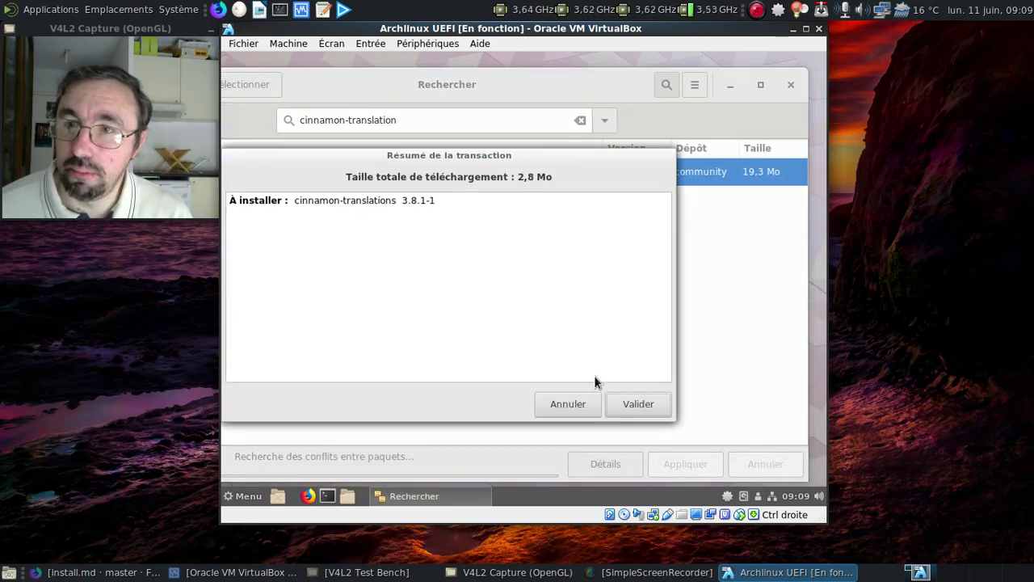
{"action": "left_click", "coordinate": [640, 406]}
{"action": "type", "text": "•"}
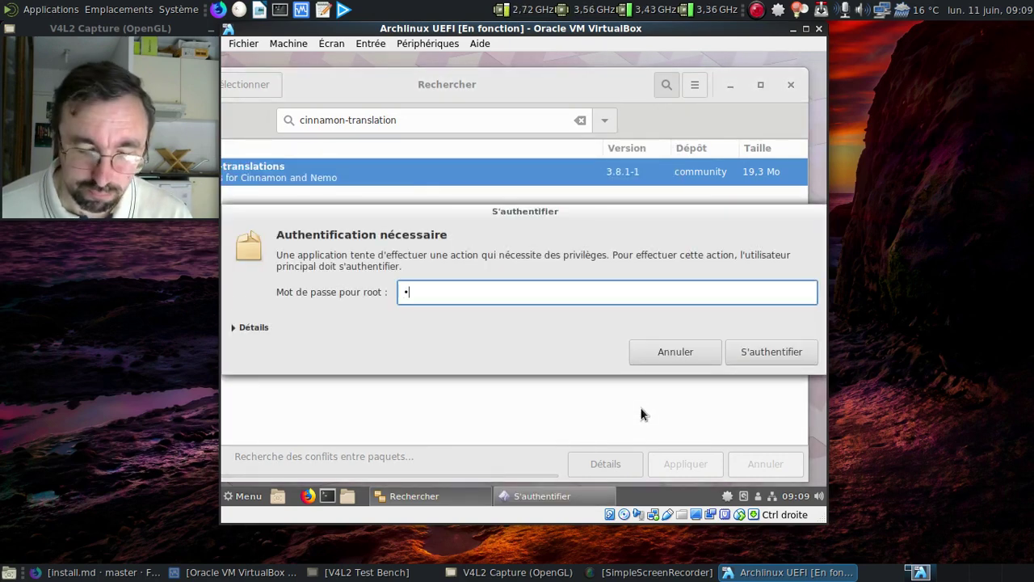
{"action": "type", "text": "•••••••"}
{"action": "key", "text": "Return"}
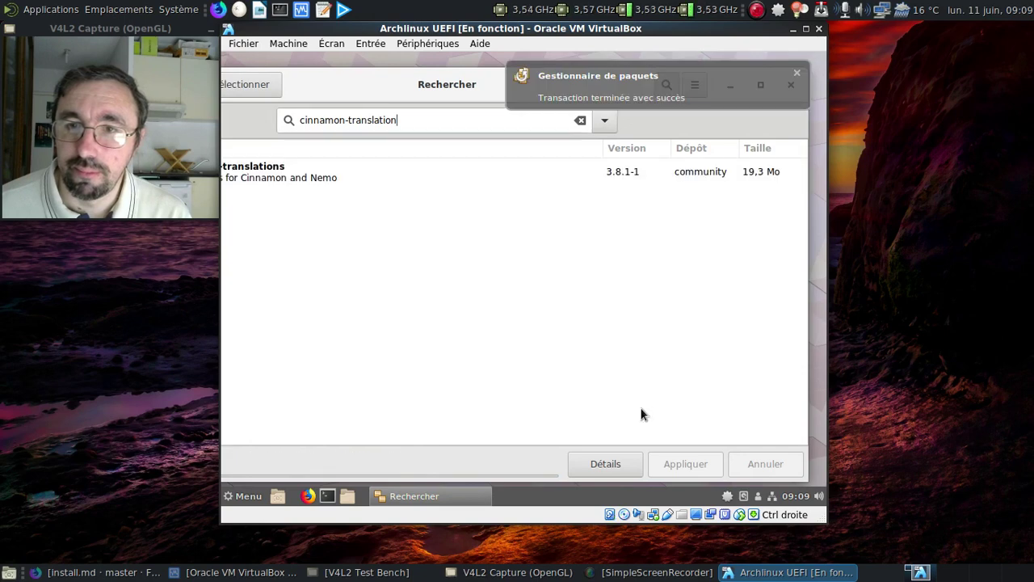
Close the package manager along with its notifications and switch the virtual machine to full screen
{"action": "left_click", "coordinate": [798, 75]}
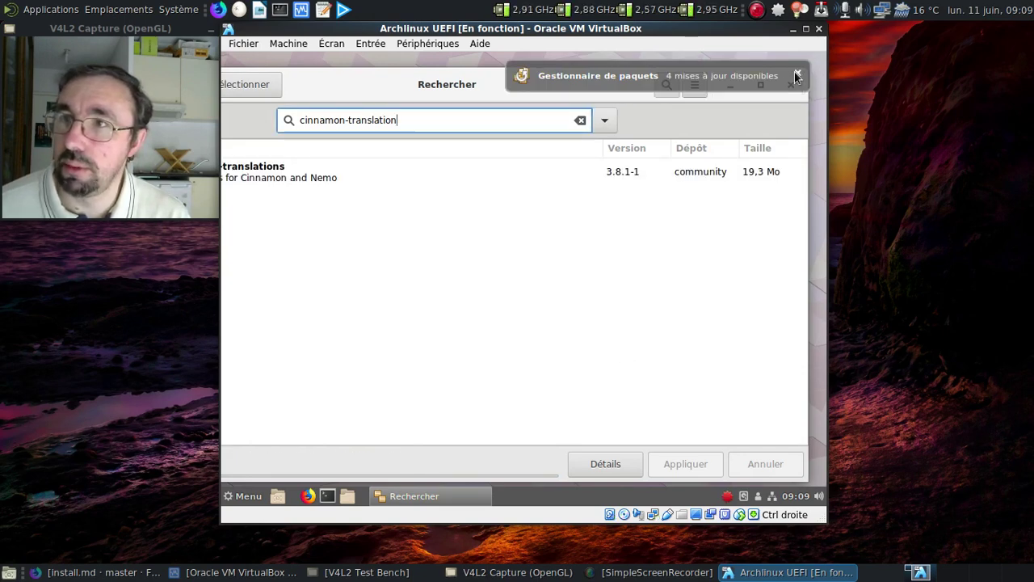
{"action": "left_click", "coordinate": [796, 75]}
{"action": "left_click", "coordinate": [791, 84]}
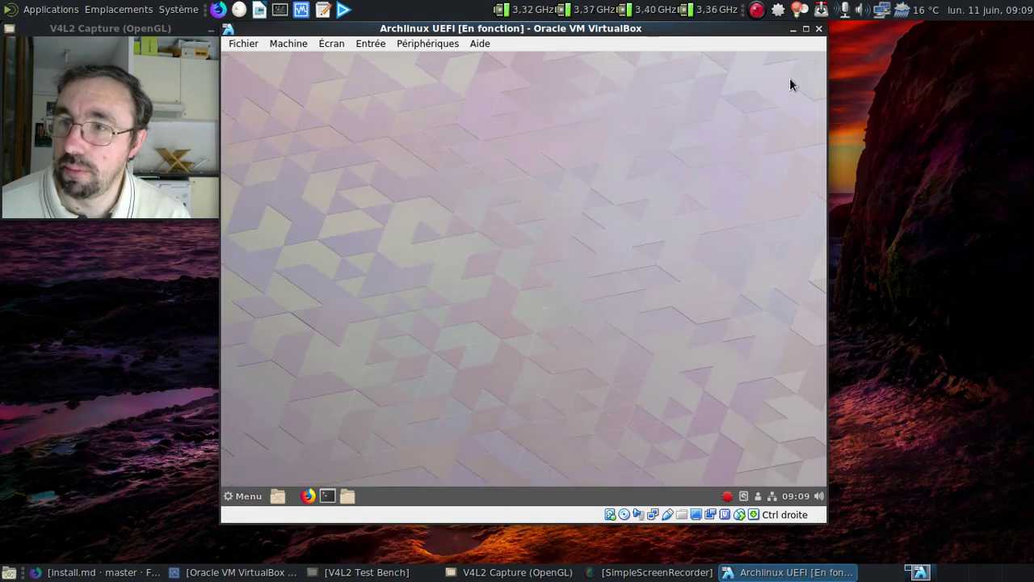
{"action": "key", "text": "ctrl+f"}
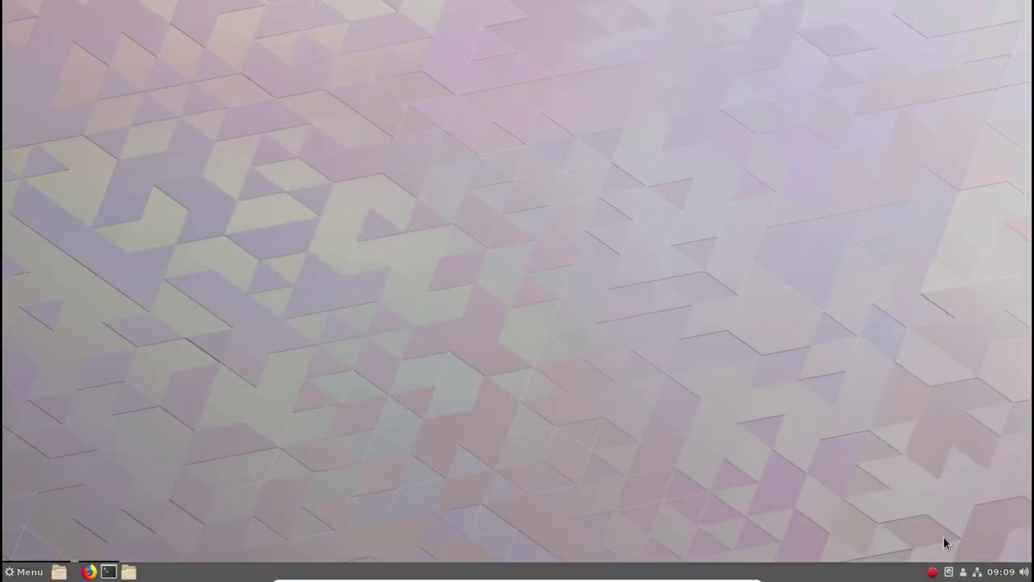
Reopen the package manager and apply all pending system updates, authenticating with the root password
{"action": "right_click", "coordinate": [932, 571]}
{"action": "left_click", "coordinate": [880, 533]}
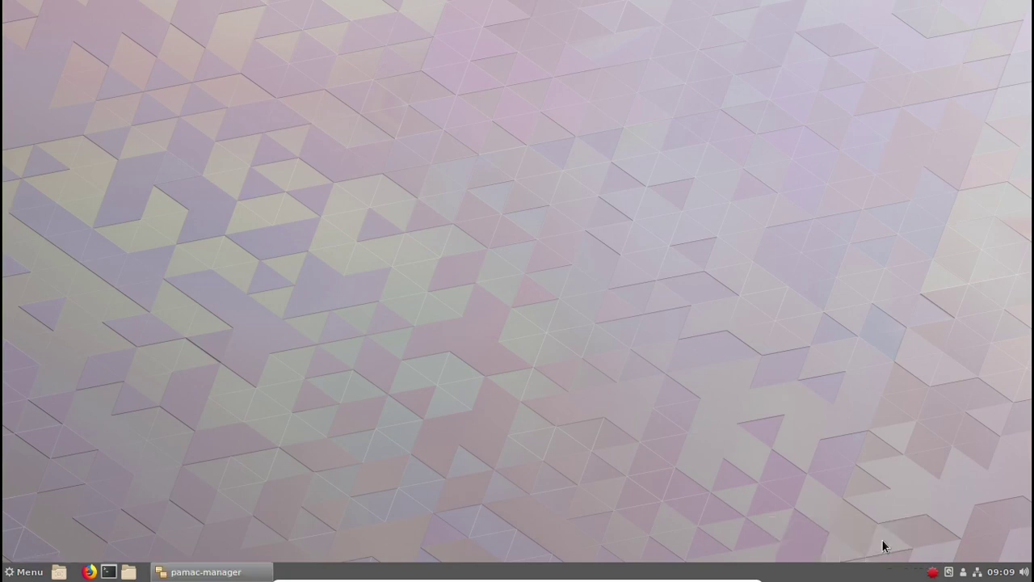
{"action": "left_click", "coordinate": [256, 263]}
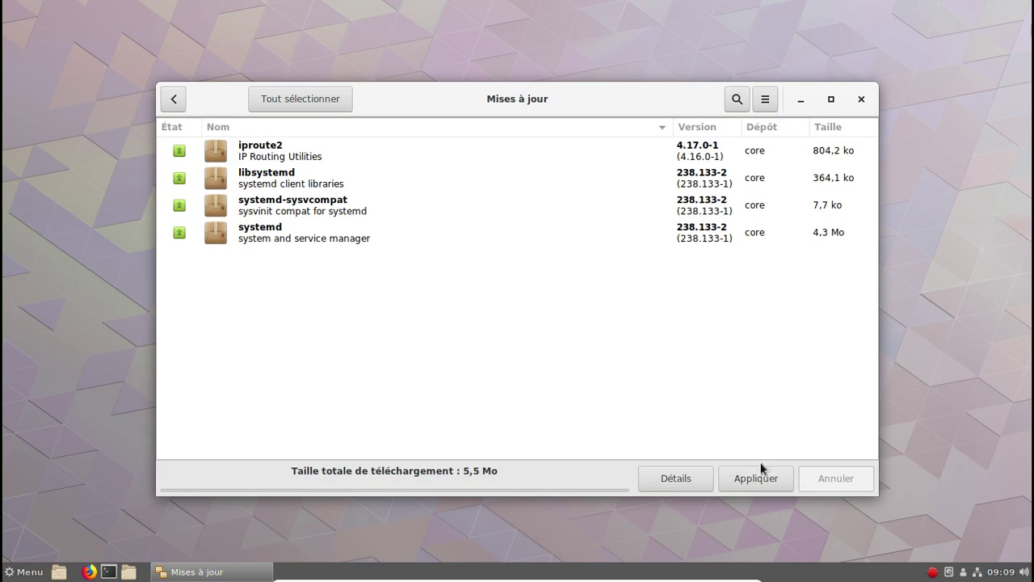
{"action": "left_click", "coordinate": [759, 477]}
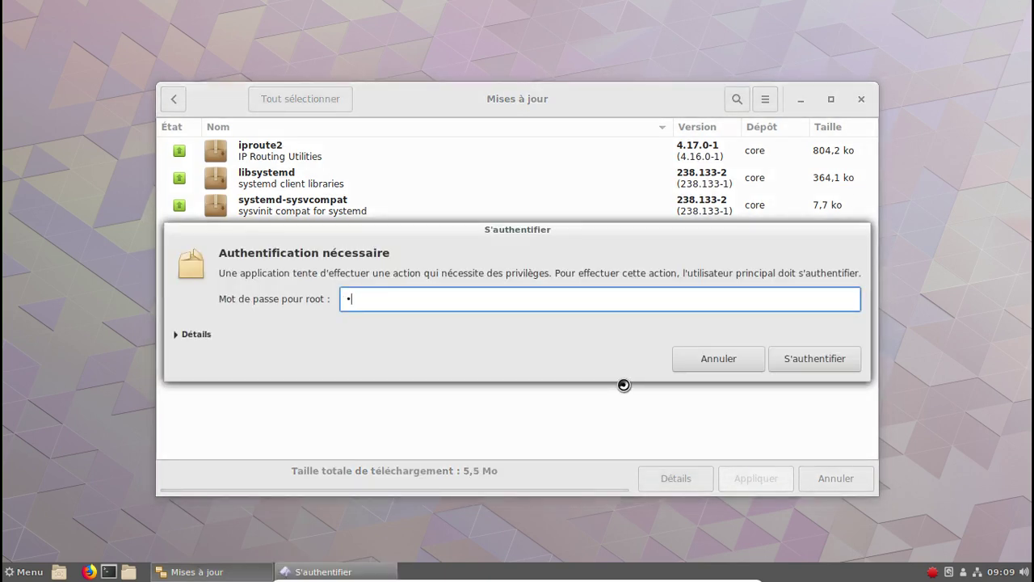
{"action": "key", "text": "Return"}
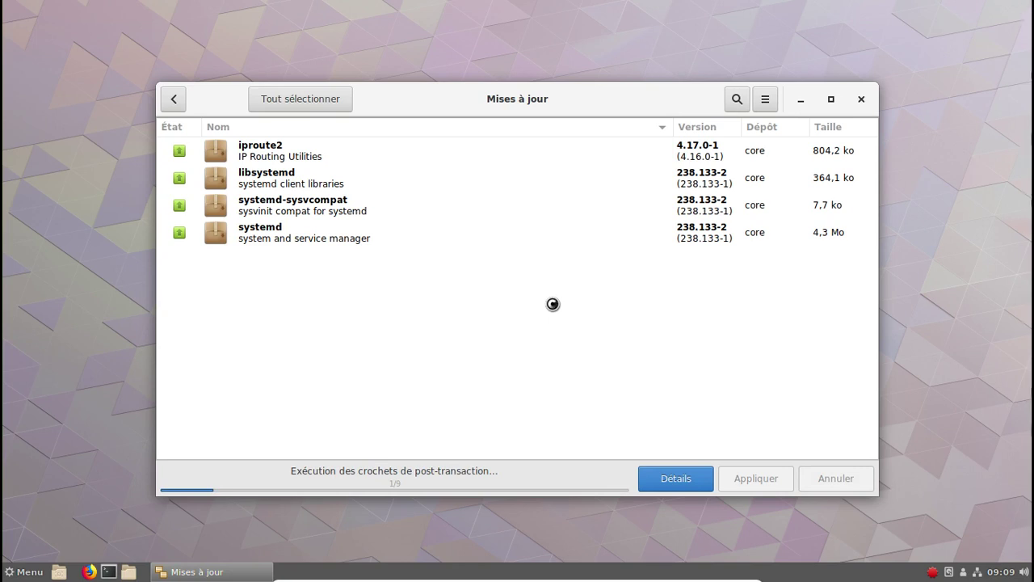
Examine the system information page in the Cinnamon system settings, closing the settings window when done
{"action": "left_click", "coordinate": [28, 572]}
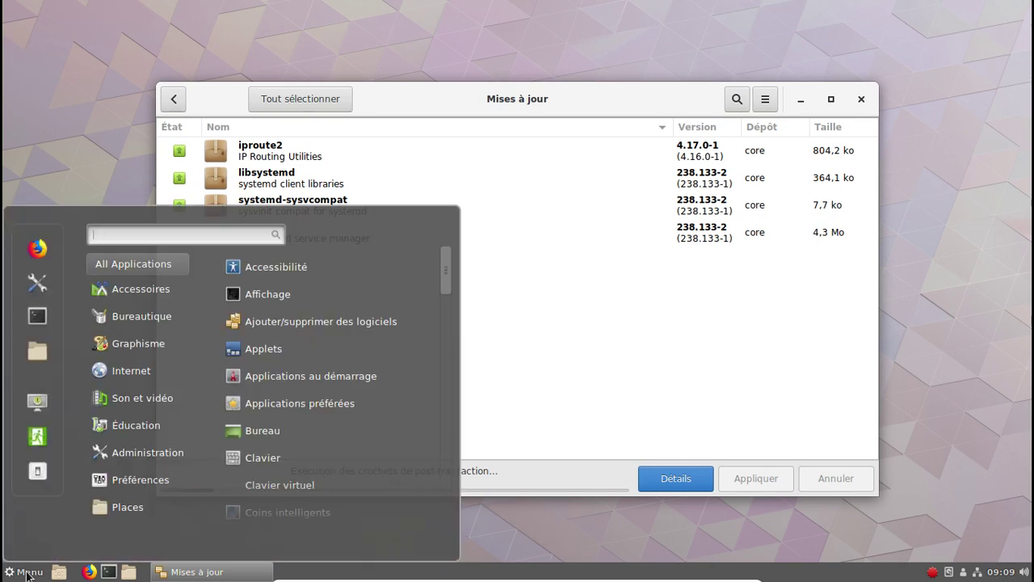
{"action": "left_click", "coordinate": [34, 288]}
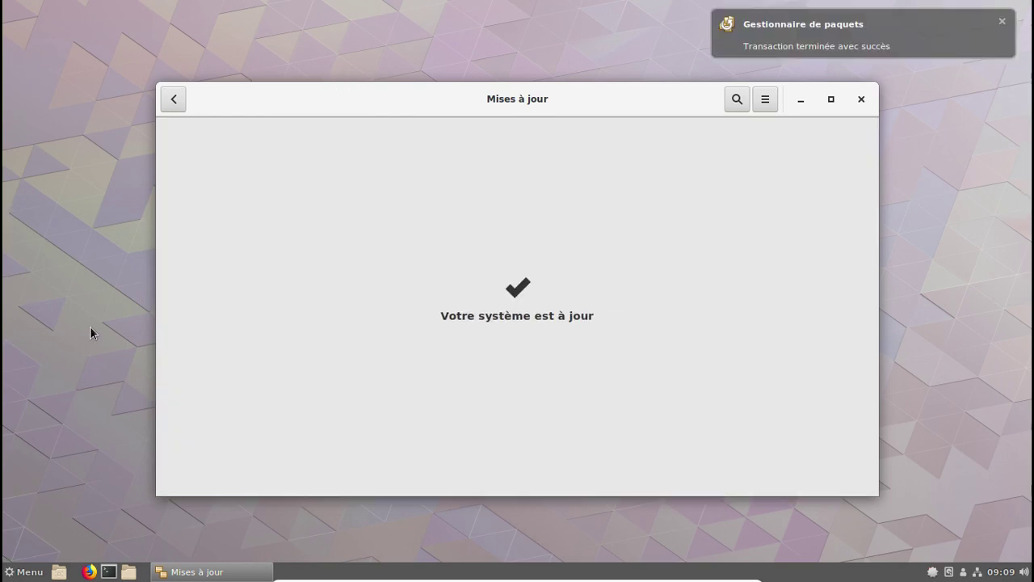
{"action": "scroll", "coordinate": [714, 341], "scroll_direction": "down", "scroll_amount": 5}
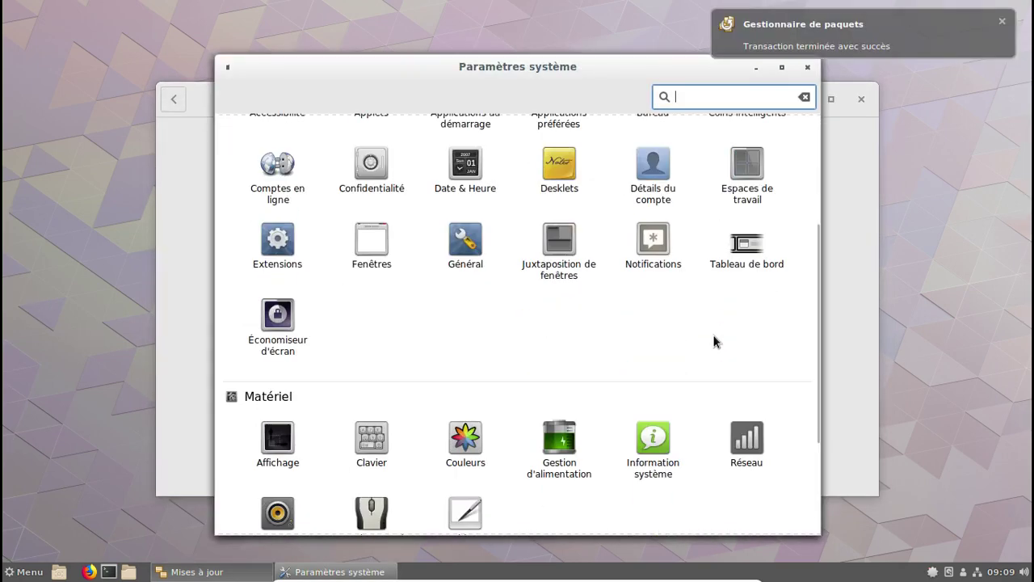
{"action": "left_click", "coordinate": [649, 268]}
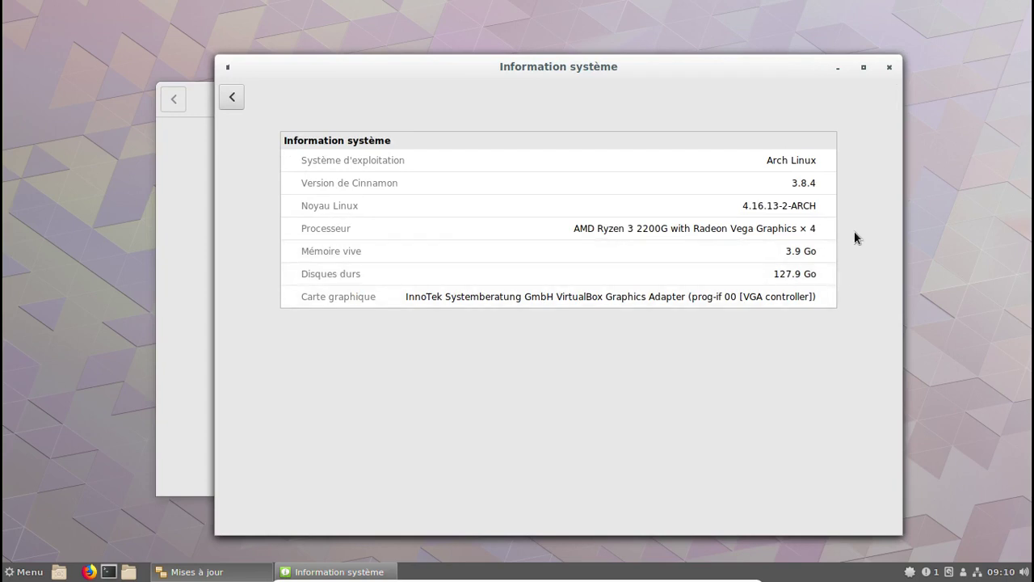
{"action": "left_click", "coordinate": [889, 67]}
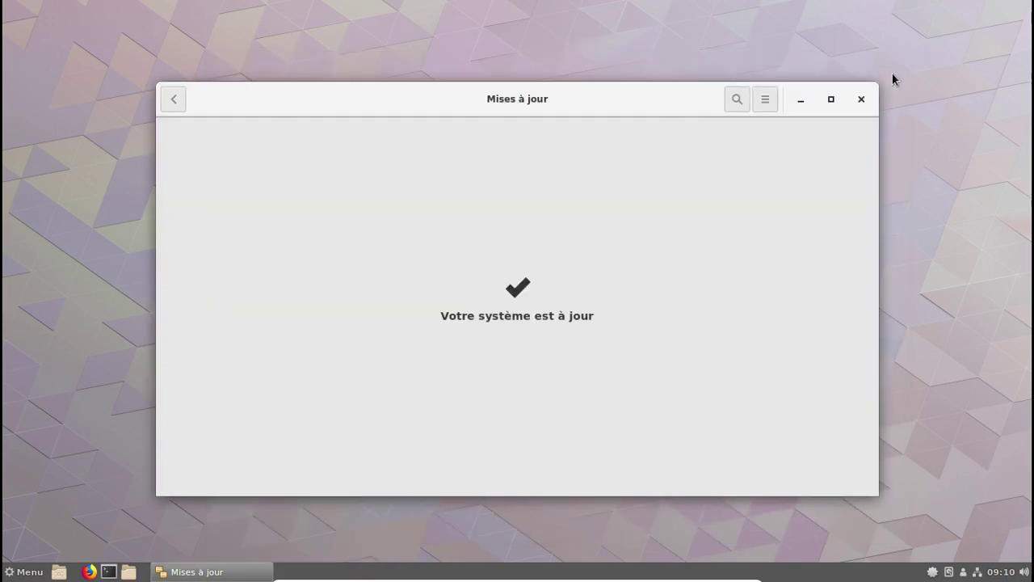
Return to the main package list and search it for gnome-extra
{"action": "left_click", "coordinate": [174, 99]}
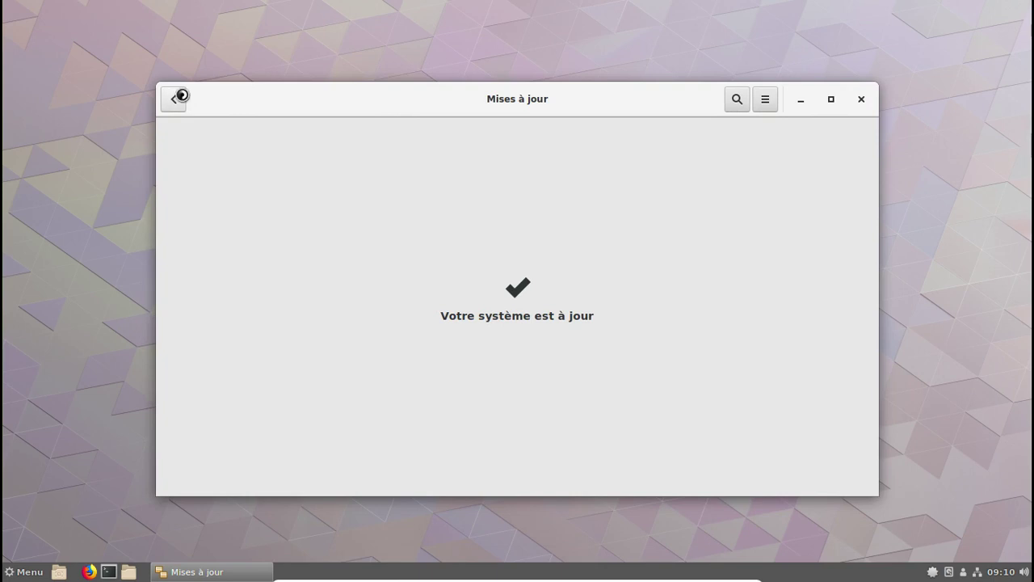
{"action": "left_click", "coordinate": [733, 100]}
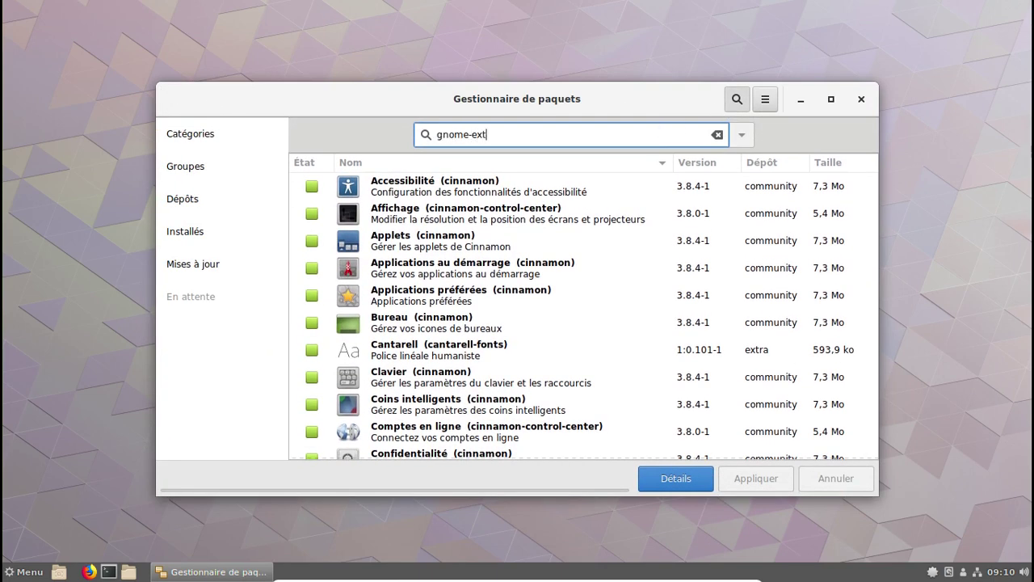
{"action": "key", "text": "Return"}
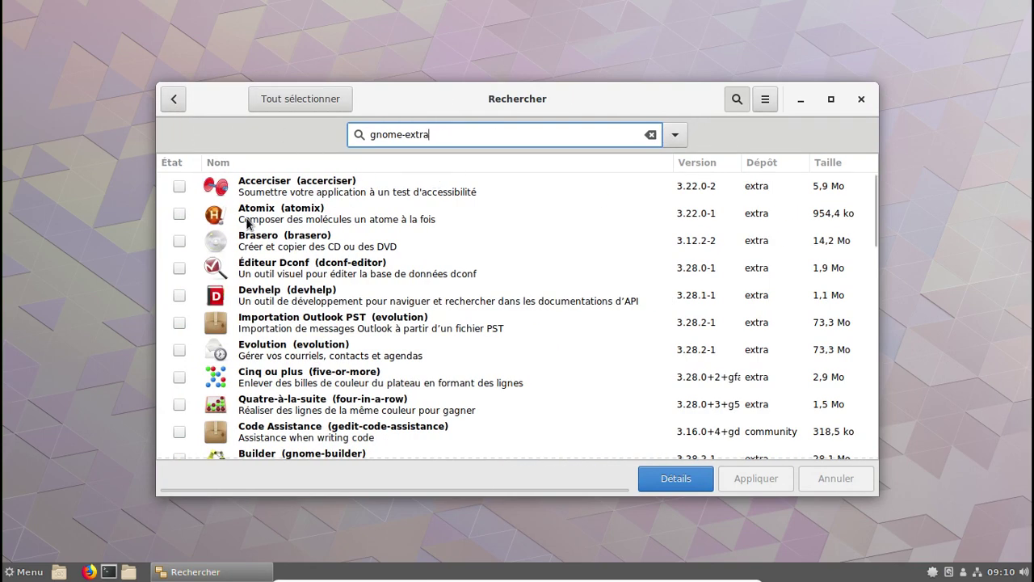
Leave the search results and browse the package groups to display the gnome-extra group
{"action": "left_click", "coordinate": [172, 98]}
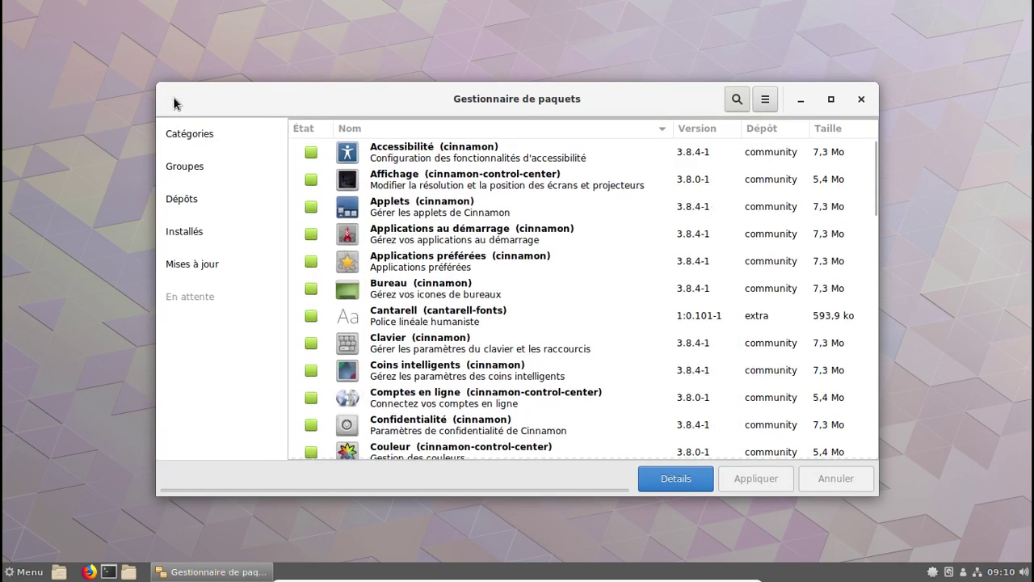
{"action": "left_click", "coordinate": [194, 174]}
{"action": "scroll", "coordinate": [234, 261], "scroll_direction": "down", "scroll_amount": 10}
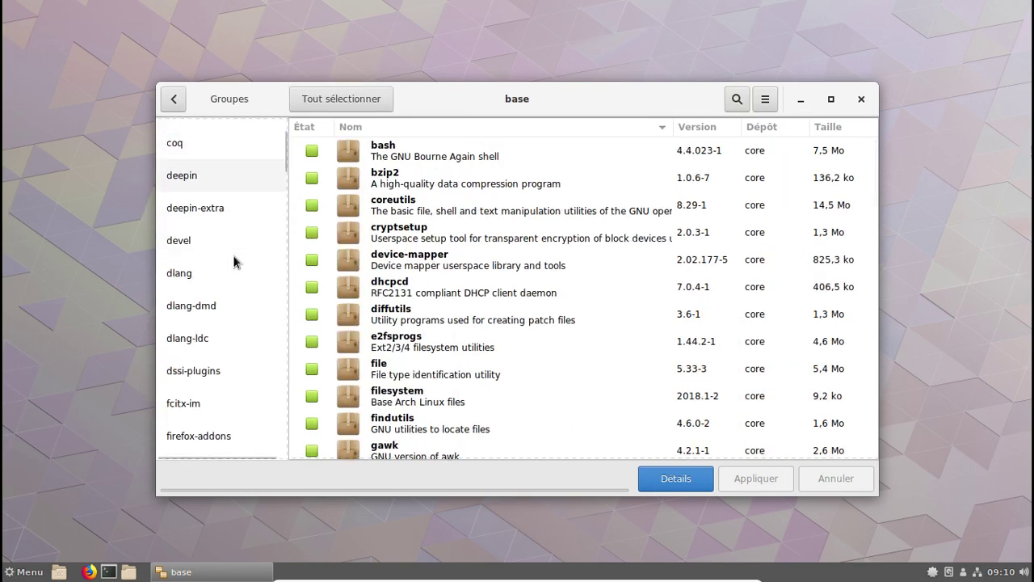
{"action": "left_click", "coordinate": [202, 164]}
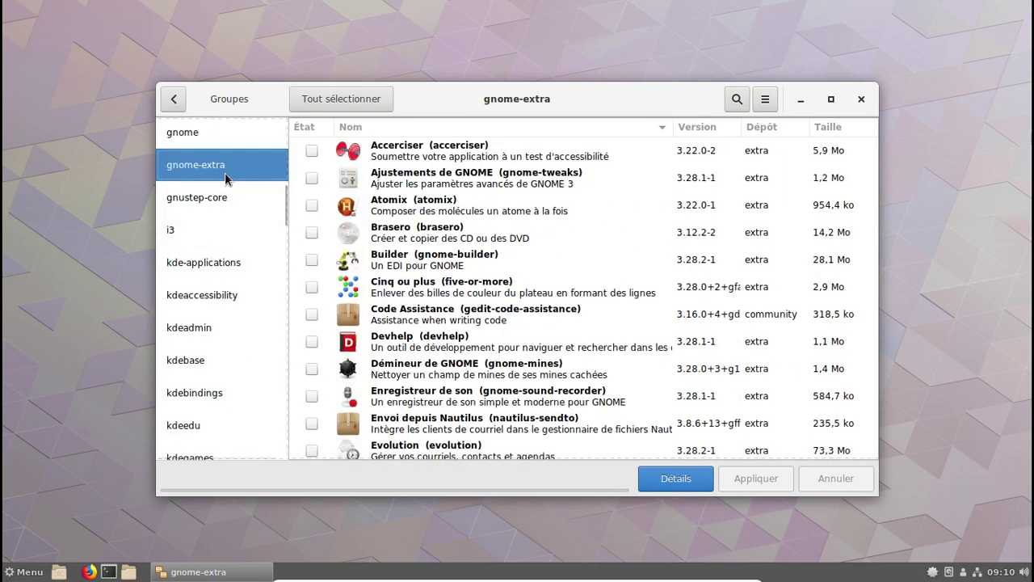
Mark every package in the gnome-extra group for installation and apply the transaction, accepting the dependency warning and the summary
{"action": "left_click", "coordinate": [526, 165]}
{"action": "key", "text": "ctrl+a"}
{"action": "right_click", "coordinate": [526, 165]}
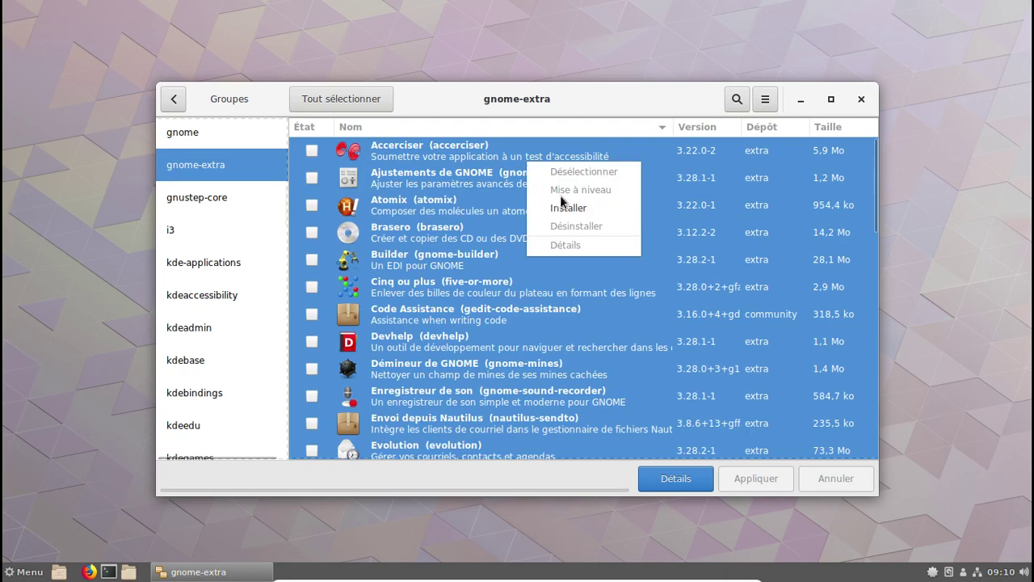
{"action": "left_click", "coordinate": [565, 202]}
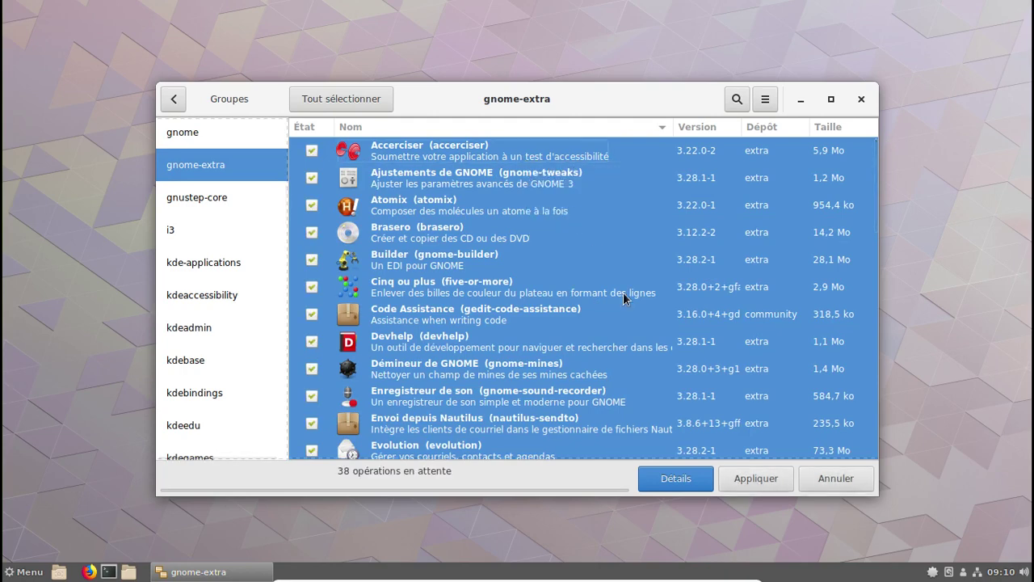
{"action": "left_click", "coordinate": [756, 478]}
{"action": "left_click", "coordinate": [685, 334]}
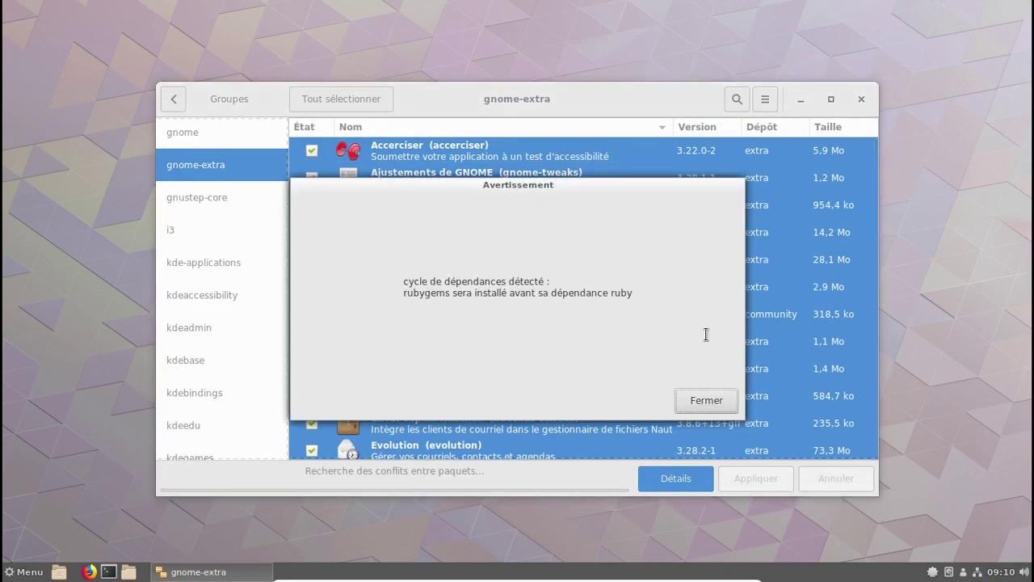
{"action": "left_click", "coordinate": [702, 404]}
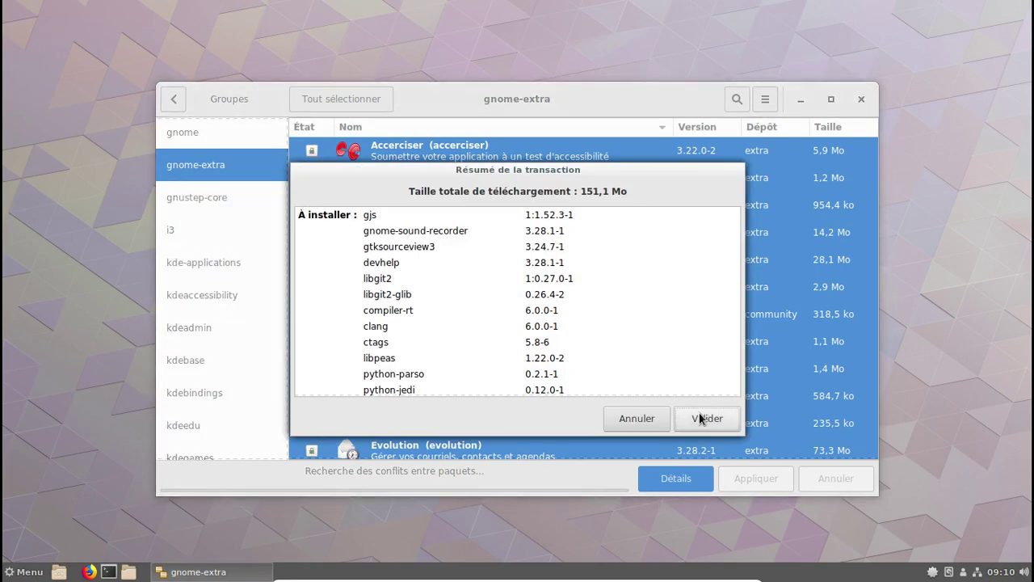
{"action": "left_click", "coordinate": [699, 416]}
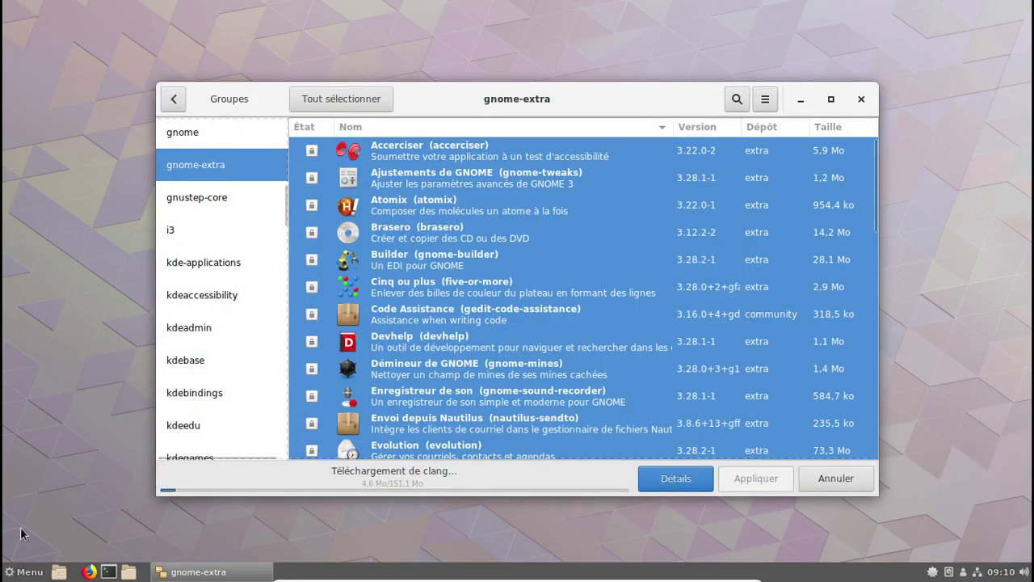
{"action": "left_click", "coordinate": [29, 571]}
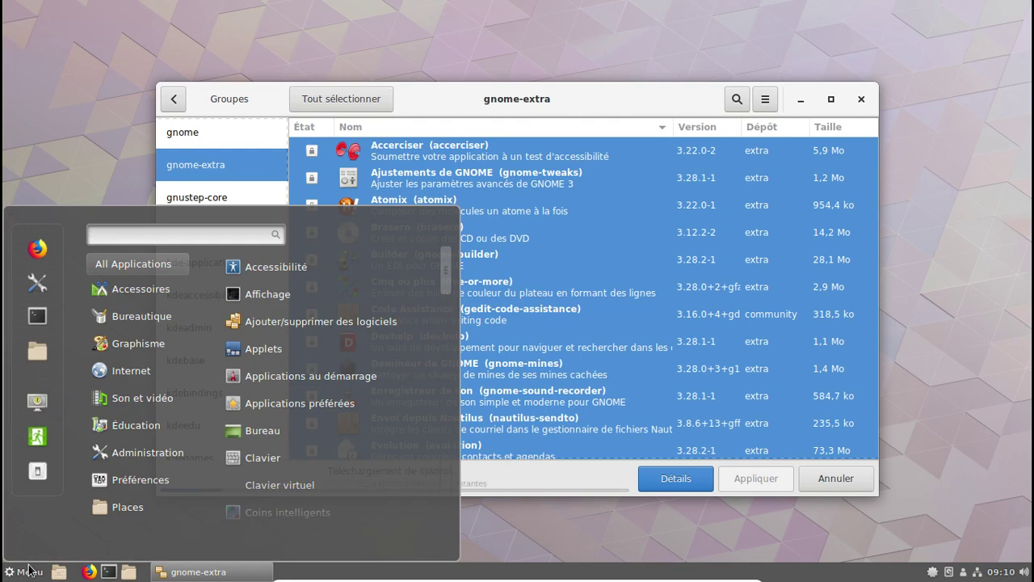
{"action": "mouse_move", "coordinate": [162, 425]}
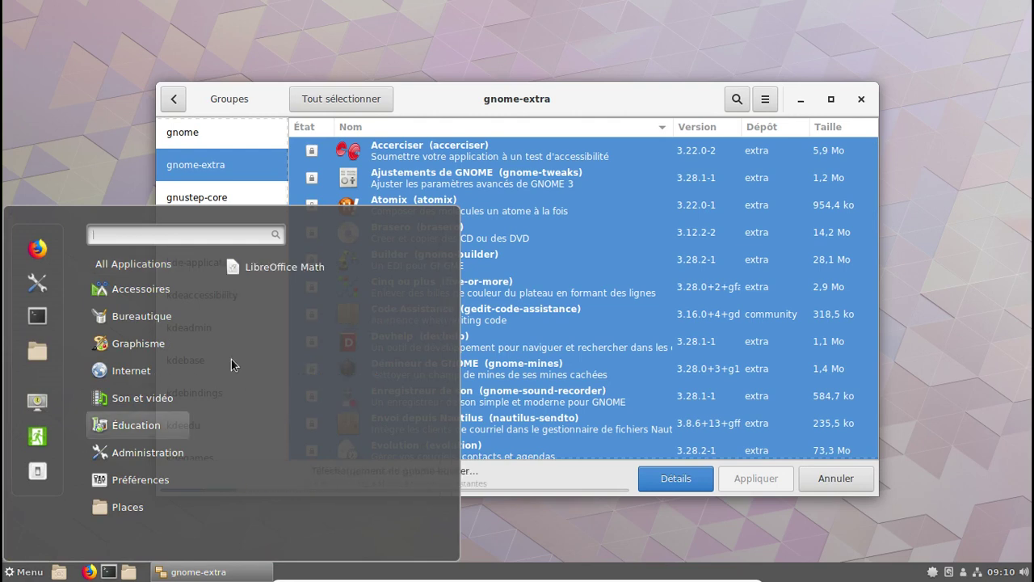
{"action": "mouse_move", "coordinate": [145, 356]}
{"action": "mouse_move", "coordinate": [144, 385]}
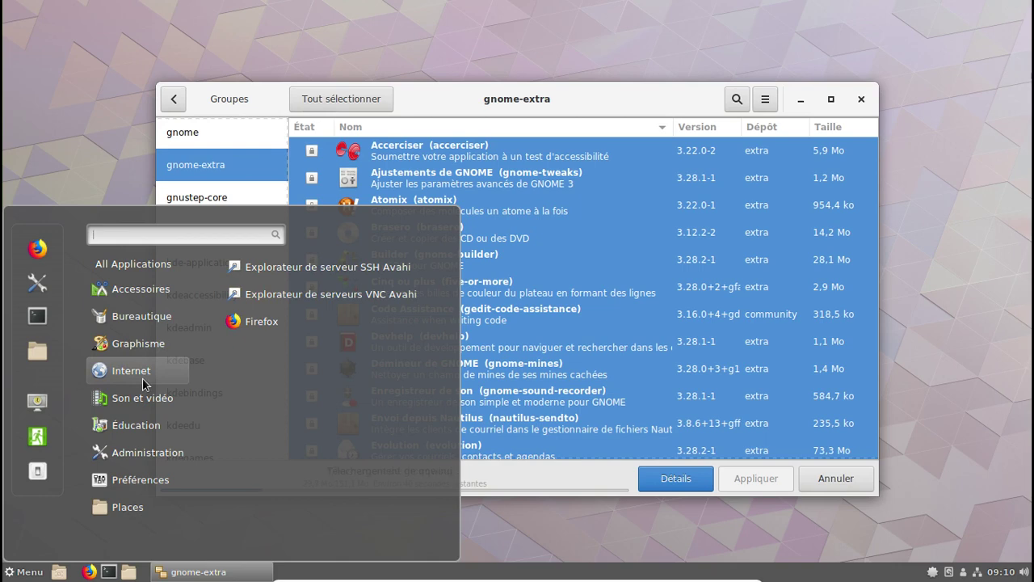
{"action": "left_click", "coordinate": [71, 95]}
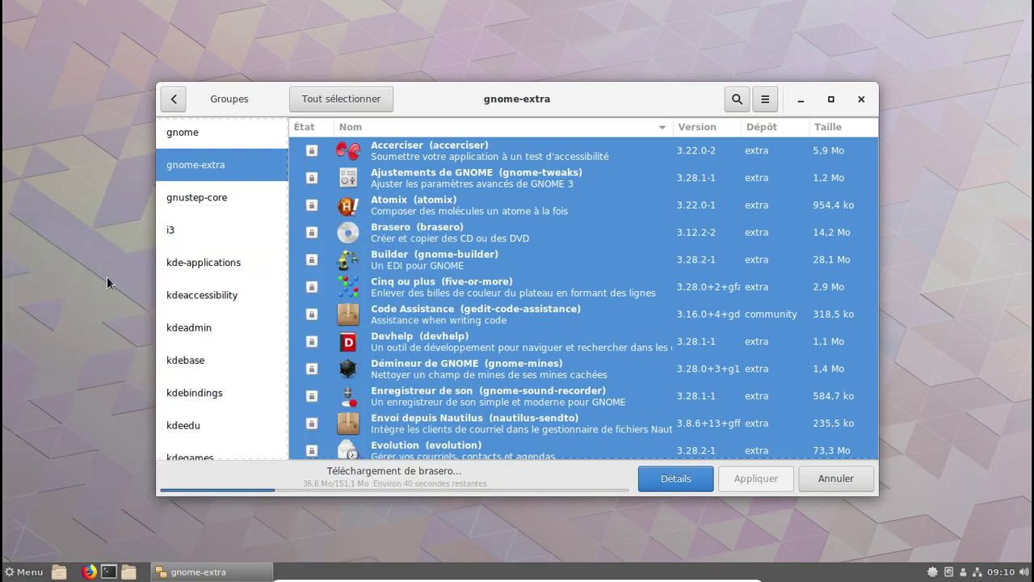
Open the theme settings in the Cinnamon system settings and set the controls theme to Adwaita-dark
{"action": "left_click", "coordinate": [30, 570]}
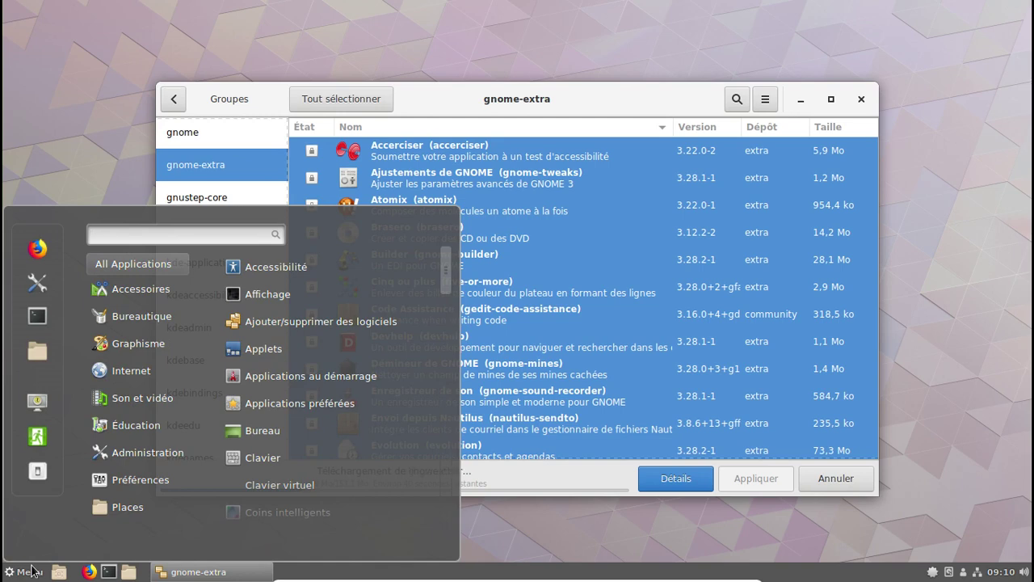
{"action": "left_click", "coordinate": [51, 287]}
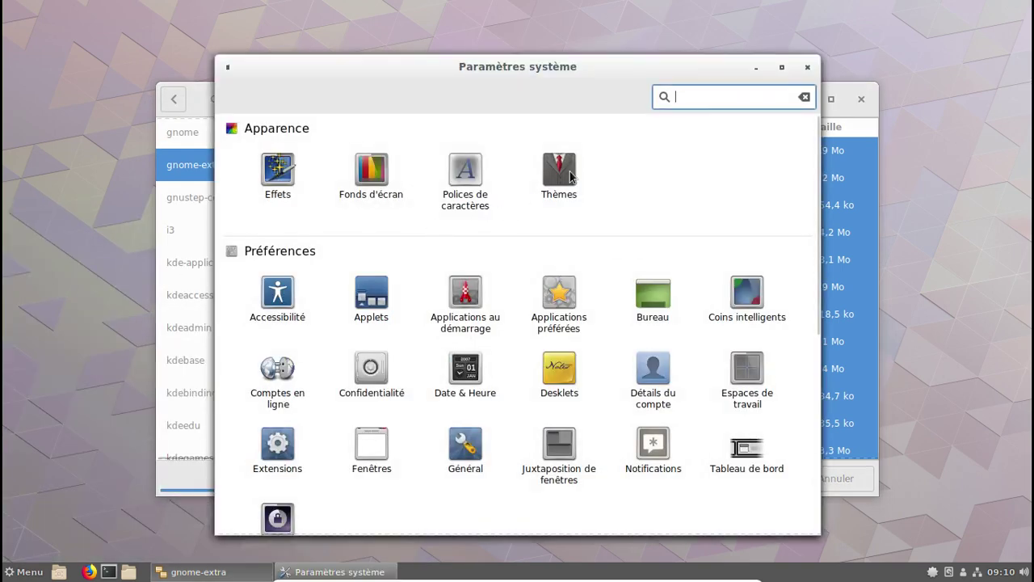
{"action": "left_click", "coordinate": [570, 176]}
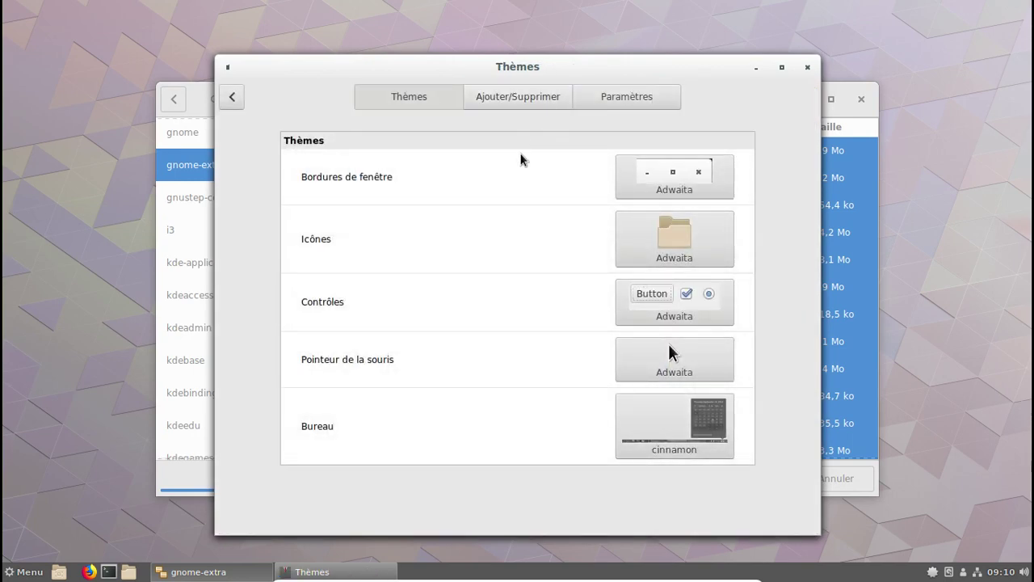
{"action": "left_click", "coordinate": [617, 184]}
{"action": "left_click", "coordinate": [638, 246]}
{"action": "left_click", "coordinate": [638, 297]}
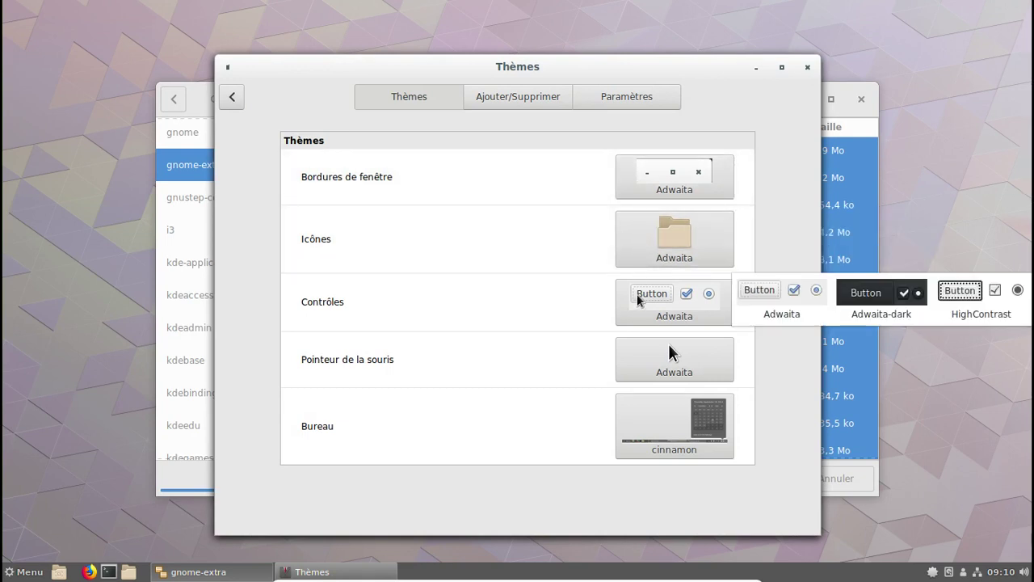
{"action": "left_click", "coordinate": [865, 301]}
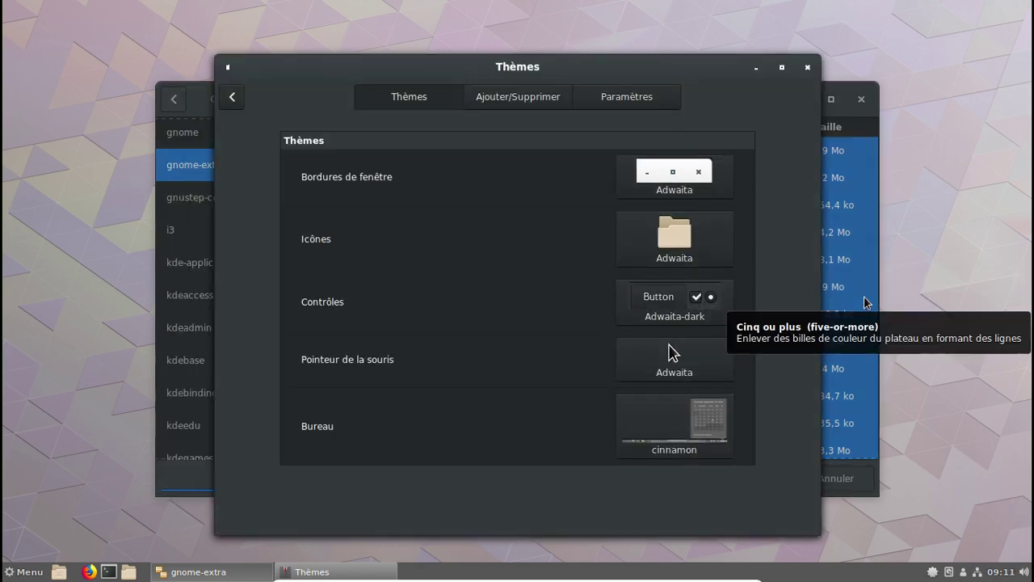
Check the window border and desktop theme choices, and refresh the cache of downloadable themes
{"action": "left_click", "coordinate": [710, 192]}
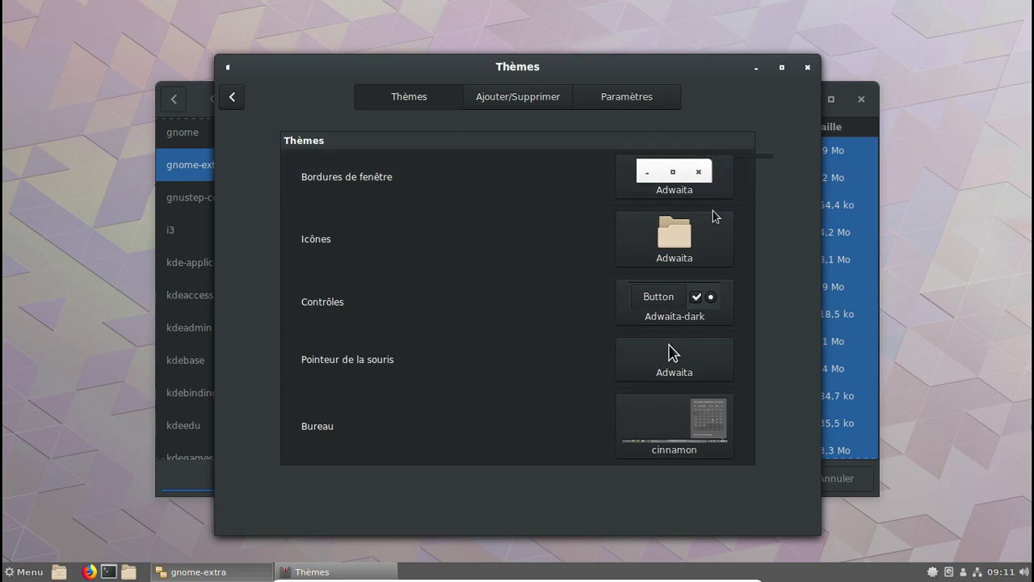
{"action": "left_click", "coordinate": [661, 419]}
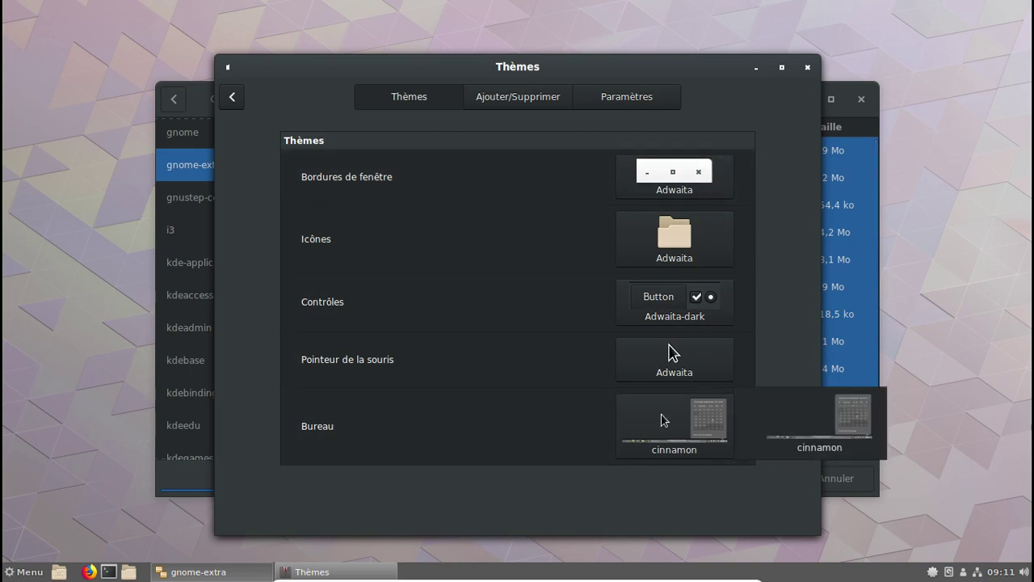
{"action": "left_click", "coordinate": [418, 139]}
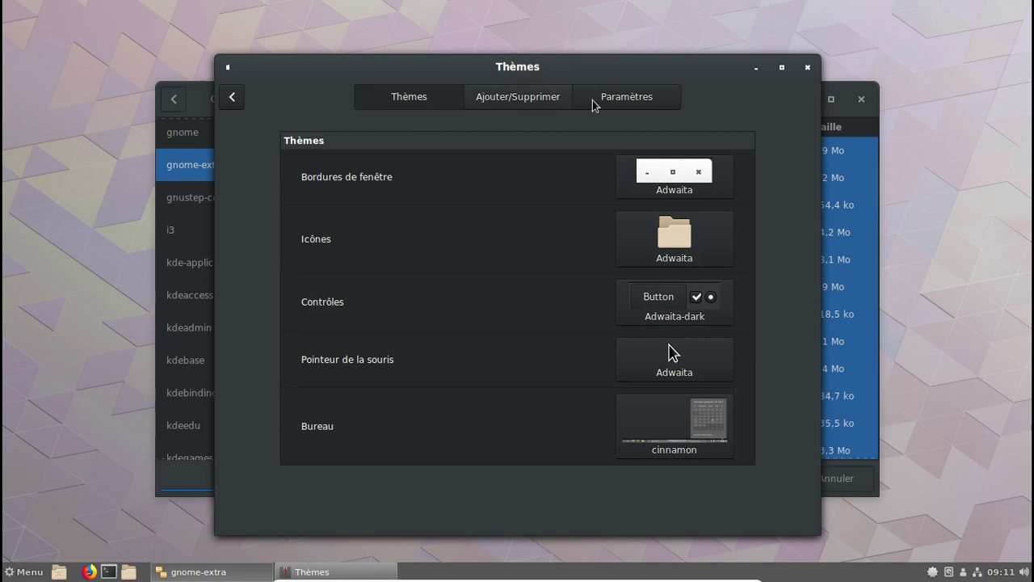
{"action": "left_click", "coordinate": [514, 97]}
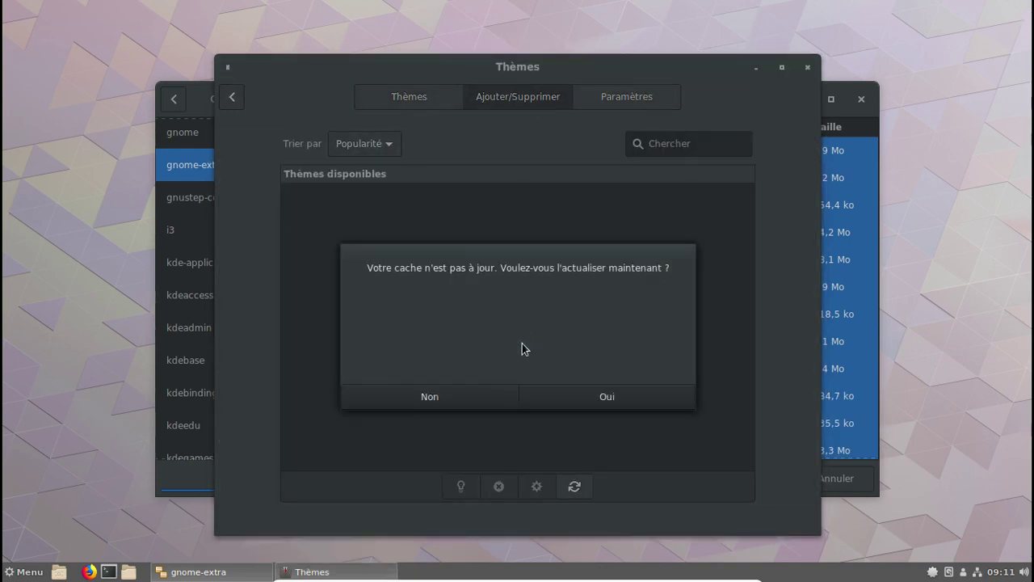
{"action": "left_click", "coordinate": [596, 396]}
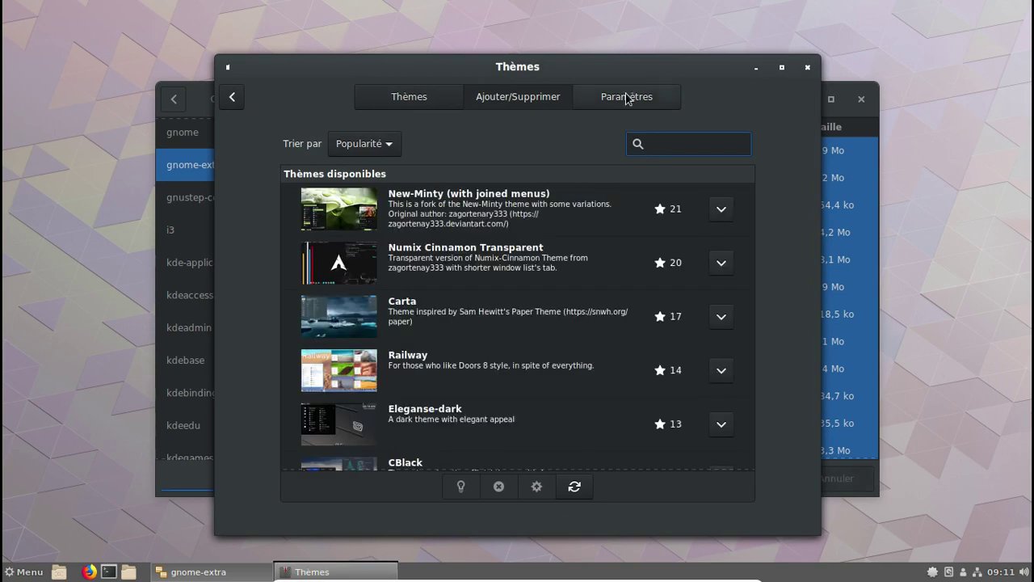
Enable showing icons in menus and in buttons in the theme options, and close the system settings
{"action": "left_click", "coordinate": [627, 97]}
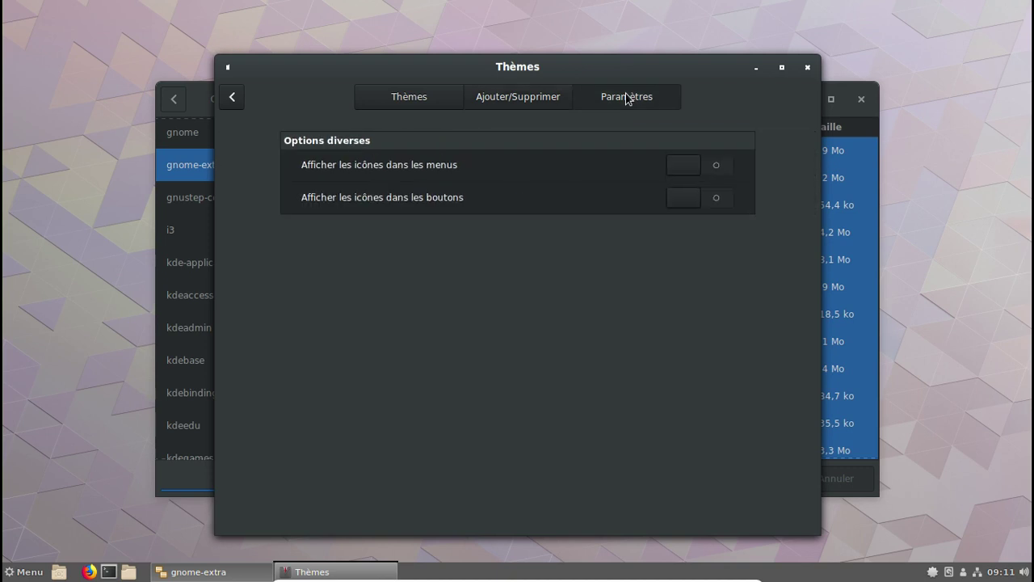
{"action": "left_click", "coordinate": [686, 168]}
{"action": "left_click", "coordinate": [683, 197]}
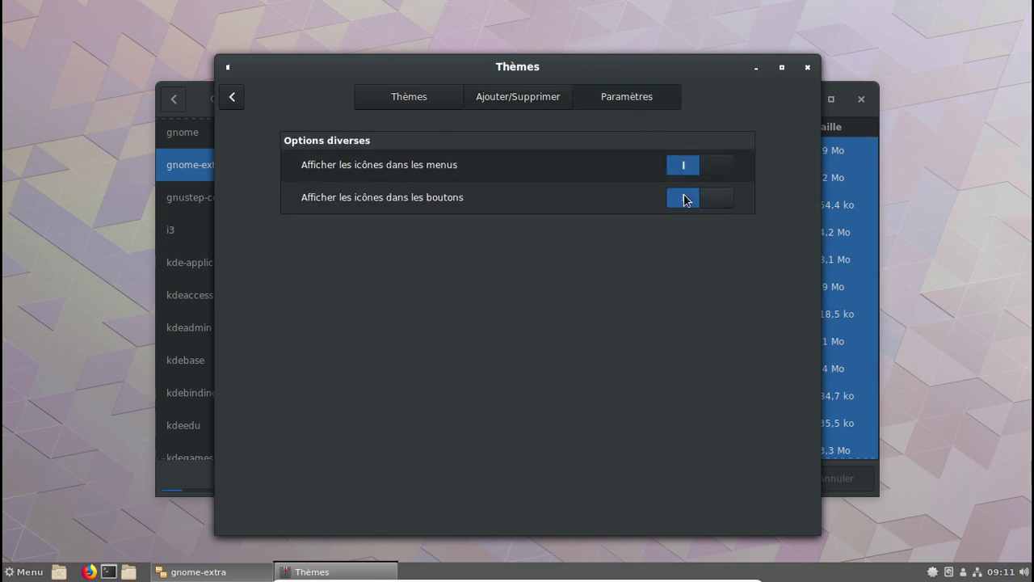
{"action": "left_click", "coordinate": [808, 68]}
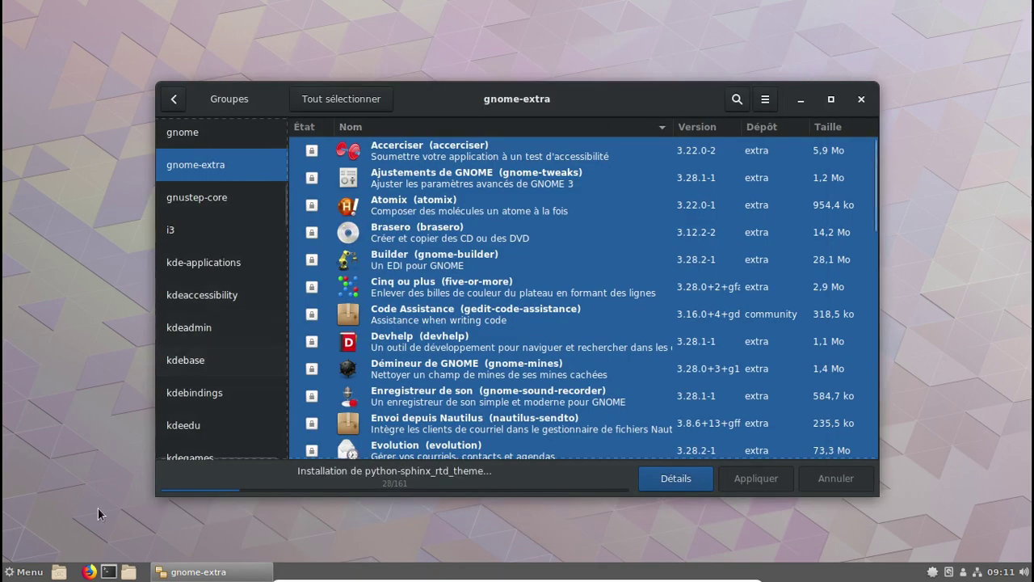
Look at the home folder in the file manager with the dark theme, close it, and dismiss the package manager notification
{"action": "left_click", "coordinate": [129, 571]}
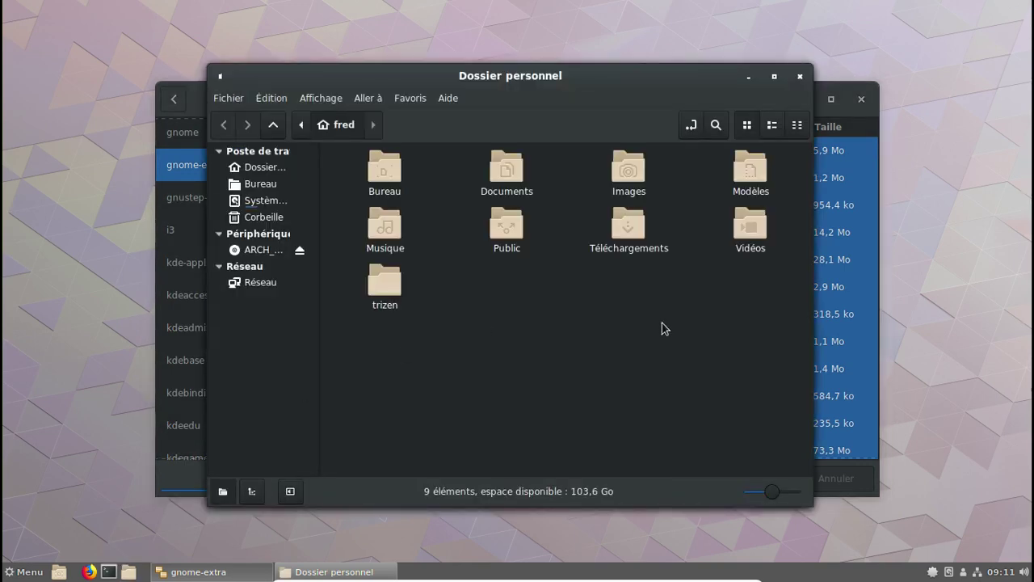
{"action": "left_click", "coordinate": [799, 77]}
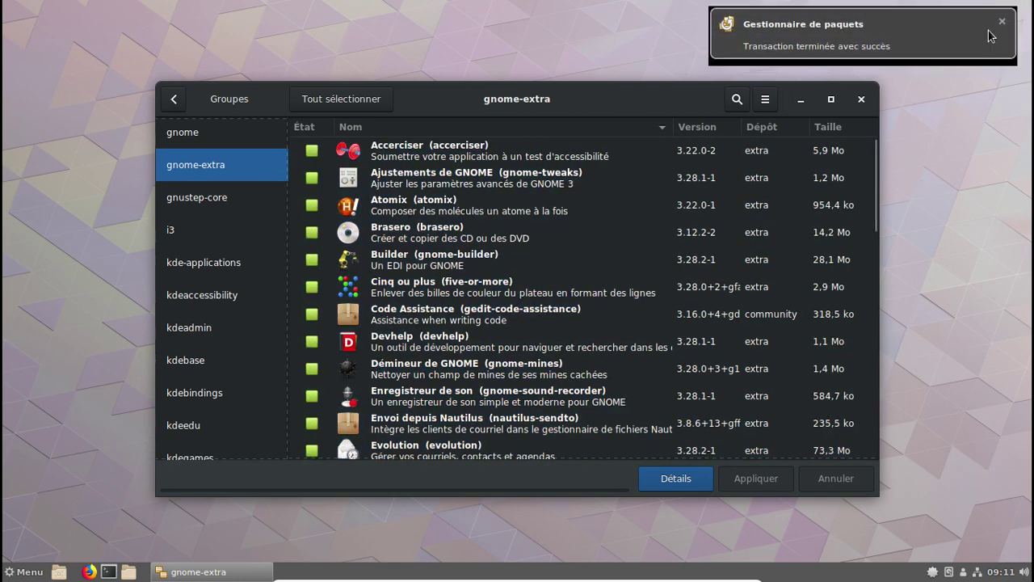
{"action": "left_click", "coordinate": [1002, 24]}
Search the package manager for mint-x, clear the search and return to the main package list
{"action": "left_click", "coordinate": [737, 100]}
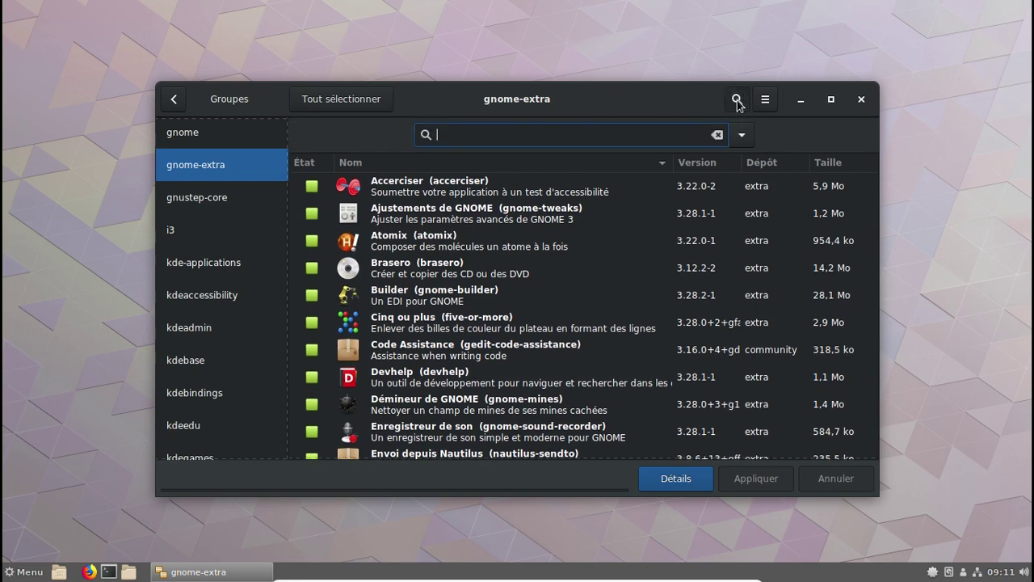
{"action": "type", "text": "minu"}
{"action": "type", "text": "-x"}
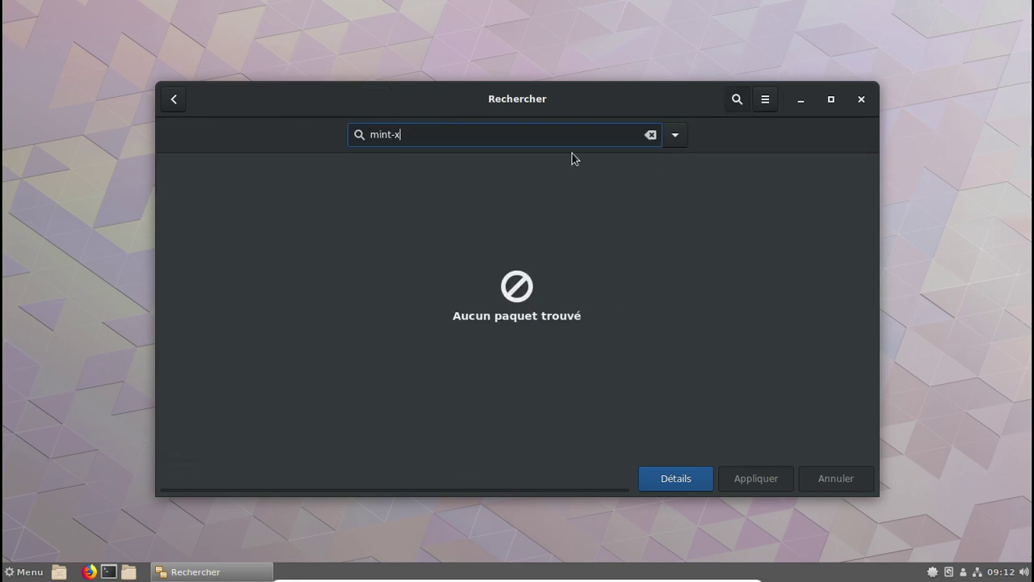
{"action": "key", "text": "ctrl+a"}
{"action": "key", "text": "BackSpace"}
{"action": "left_click", "coordinate": [175, 101]}
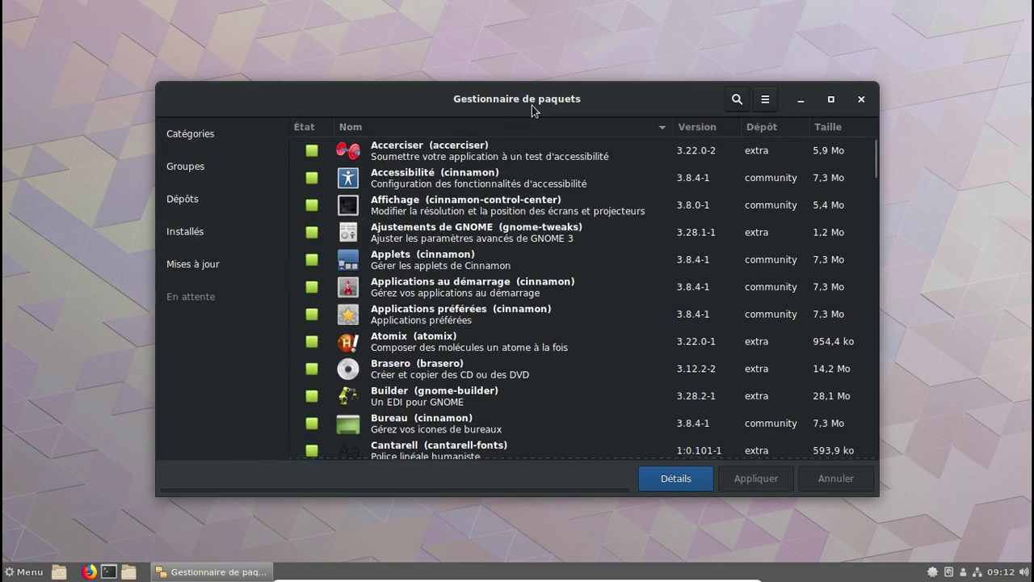
Open the package manager preferences and enable the removal of unneeded dependencies
{"action": "left_click", "coordinate": [765, 99]}
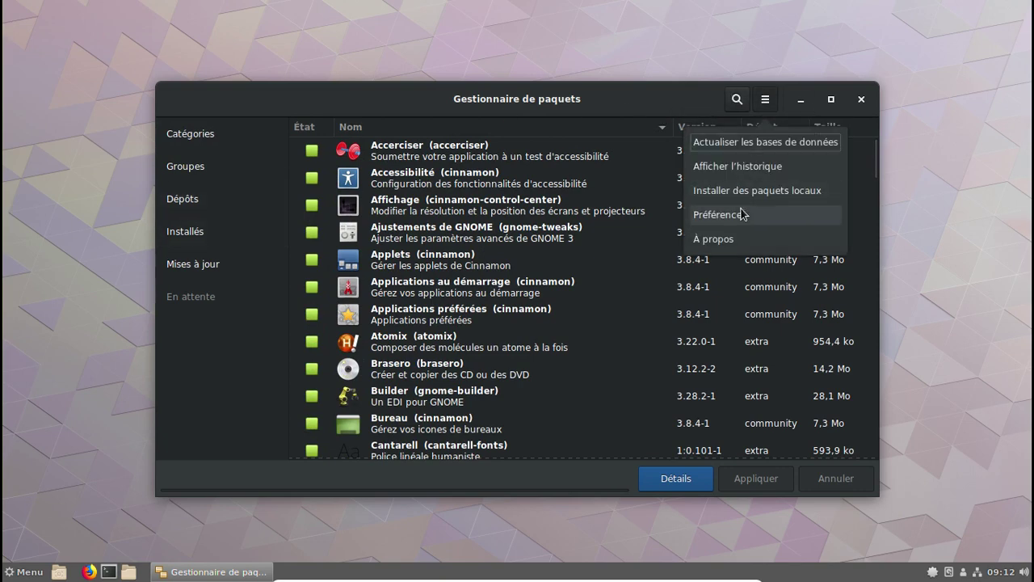
{"action": "left_click", "coordinate": [741, 211]}
{"action": "left_click", "coordinate": [682, 187]}
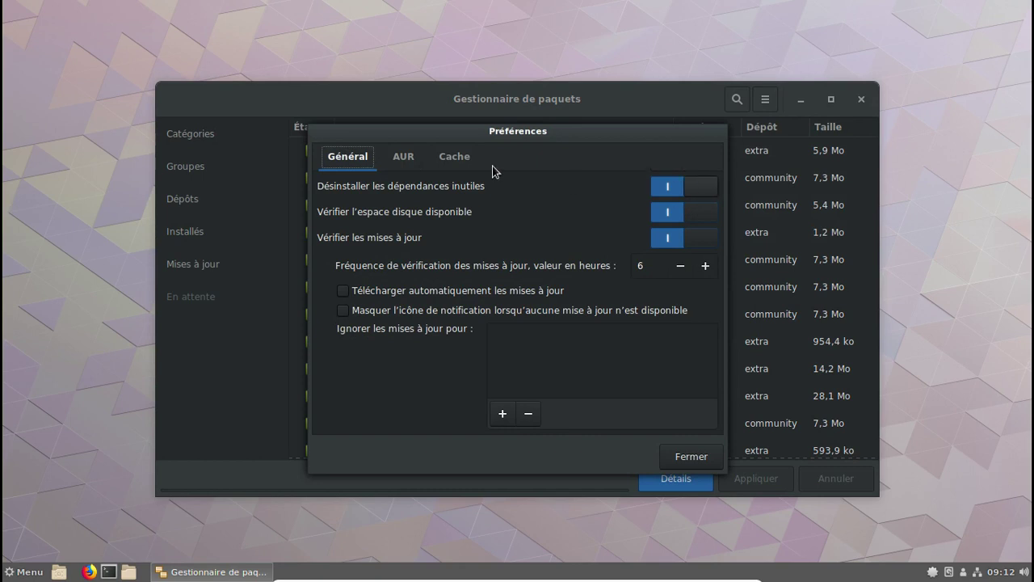
Enable AUR support with update checks from AUR, set the build directory to the user's home folder, and close the preferences
{"action": "left_click", "coordinate": [404, 156]}
{"action": "left_click", "coordinate": [673, 225]}
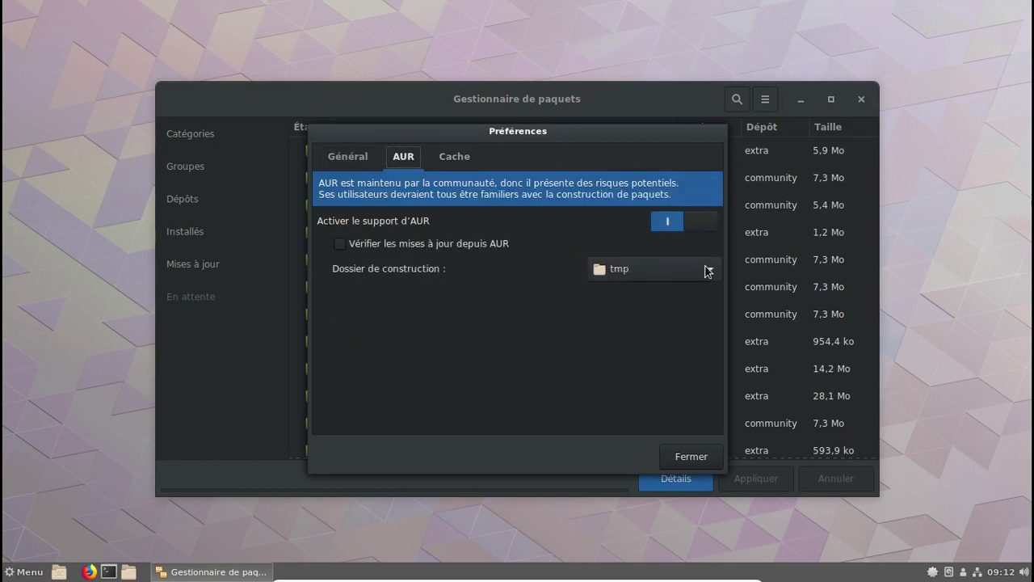
{"action": "left_click", "coordinate": [704, 268]}
{"action": "left_click", "coordinate": [648, 167]}
{"action": "left_click", "coordinate": [496, 245]}
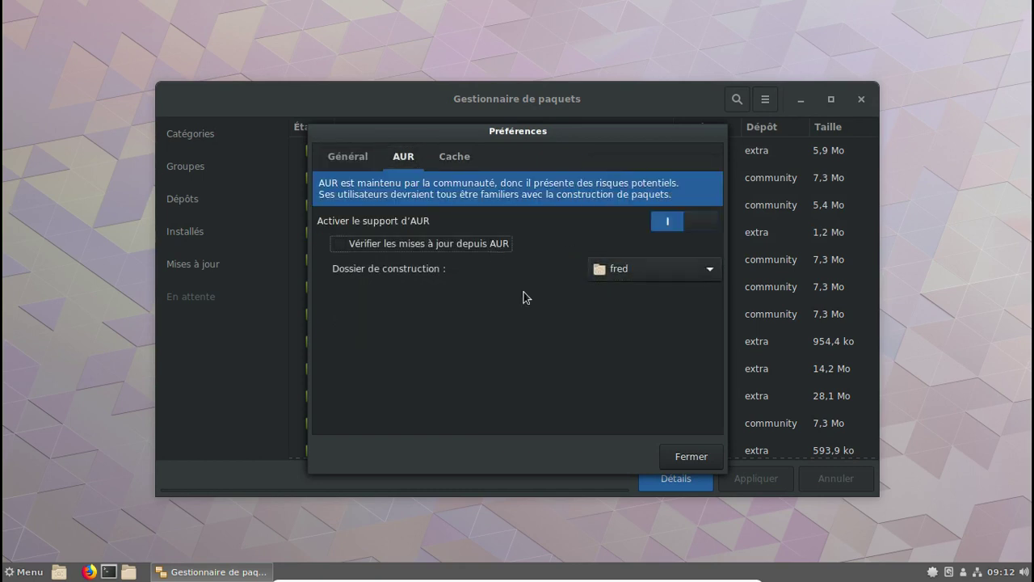
{"action": "left_click", "coordinate": [691, 457]}
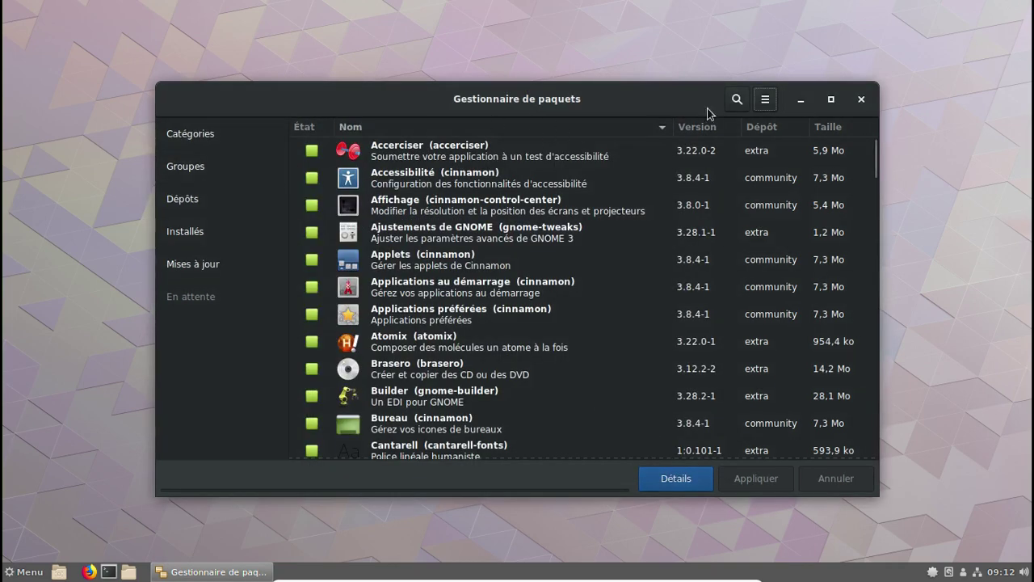
Search the package manager for mint-y, install mint-y-icons from AUR, and show the build details
{"action": "left_click", "coordinate": [737, 100]}
{"action": "type", "text": "min"}
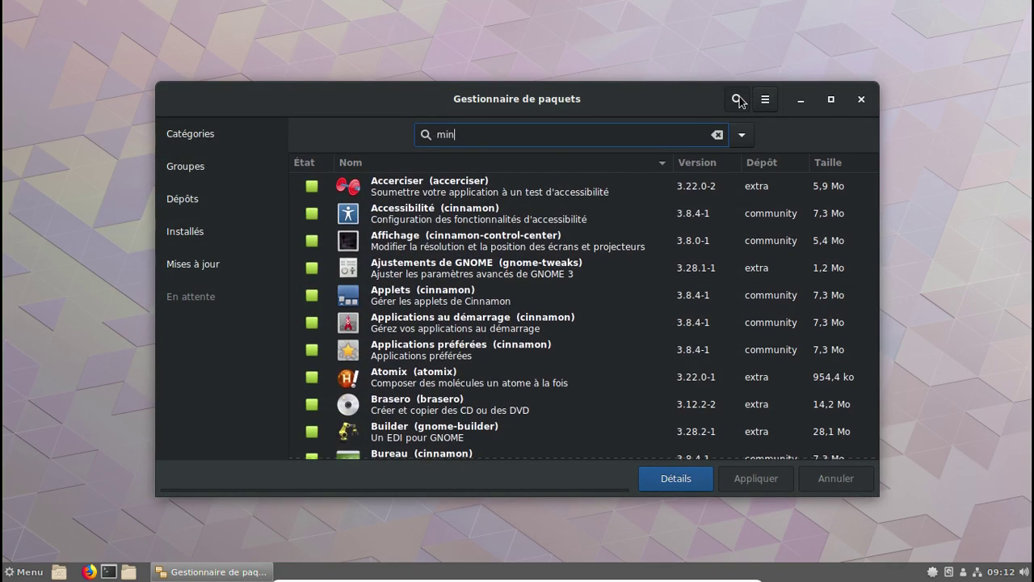
{"action": "type", "text": "t-y"}
{"action": "key", "text": "Return"}
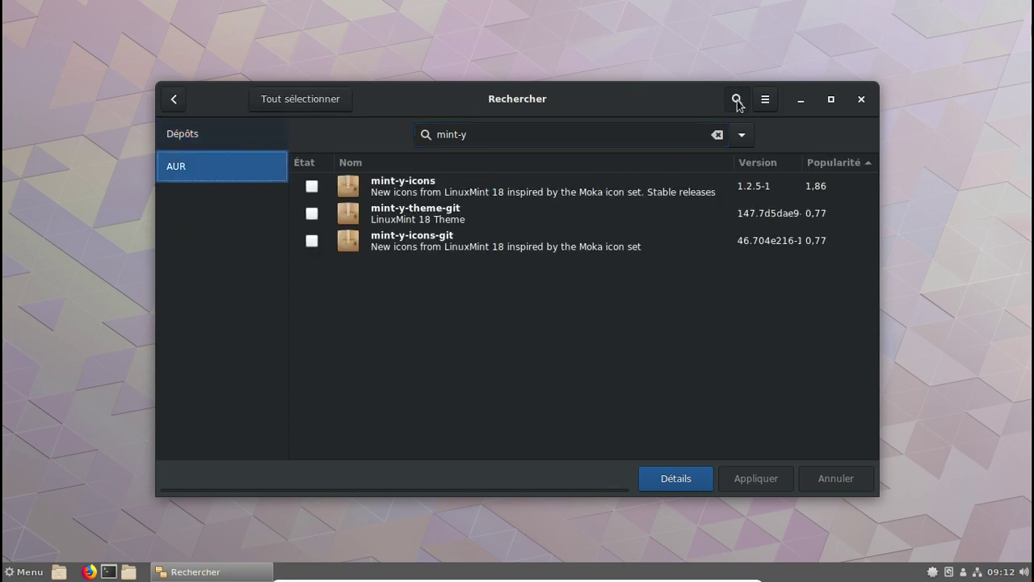
{"action": "left_click", "coordinate": [312, 186]}
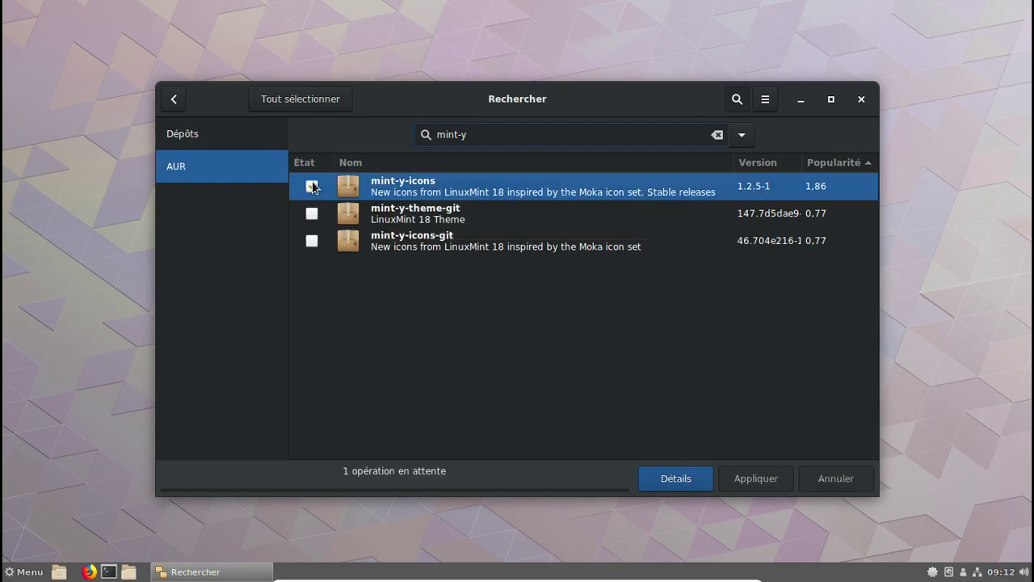
{"action": "left_click", "coordinate": [772, 480]}
{"action": "left_click", "coordinate": [712, 419]}
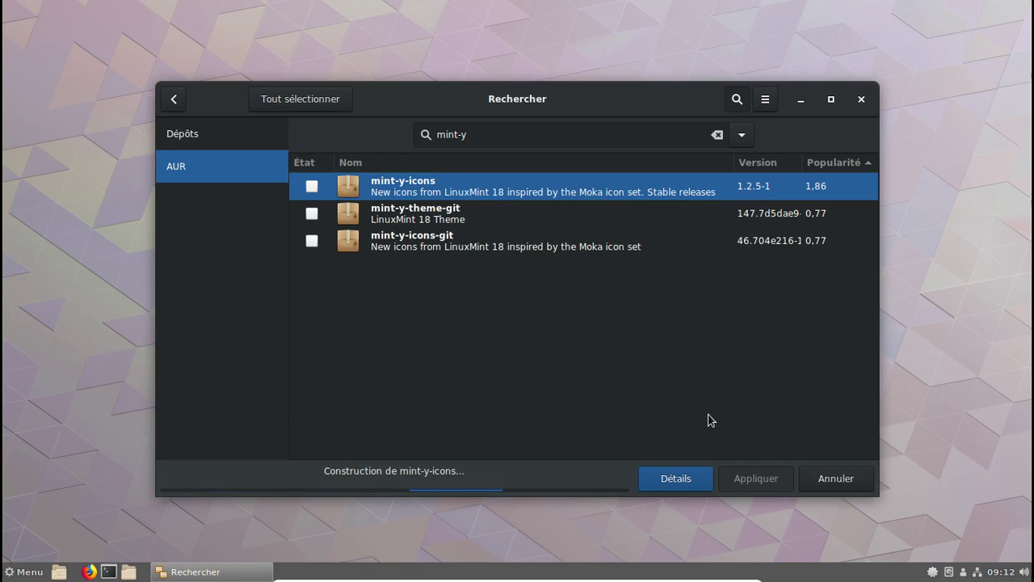
{"action": "left_click", "coordinate": [685, 475]}
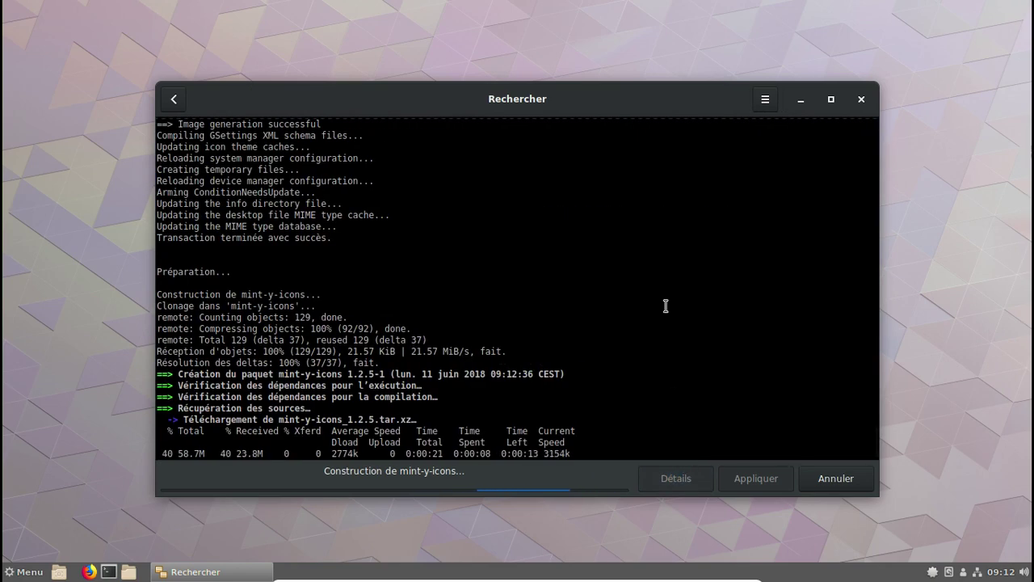
Launch LibreOffice Writer to view its interface with the dark theme, and close it
{"action": "left_click", "coordinate": [22, 573]}
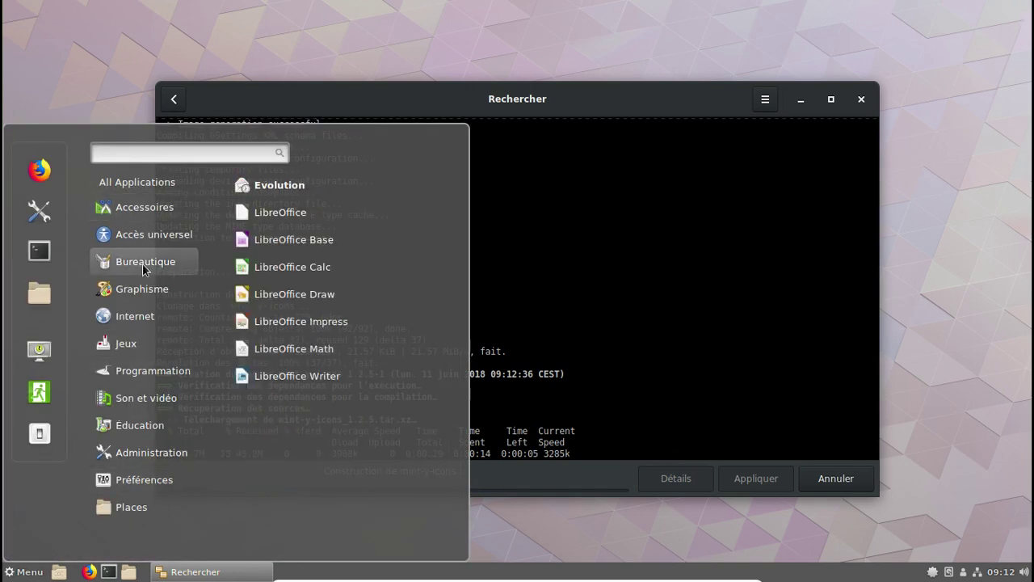
{"action": "left_click", "coordinate": [300, 376]}
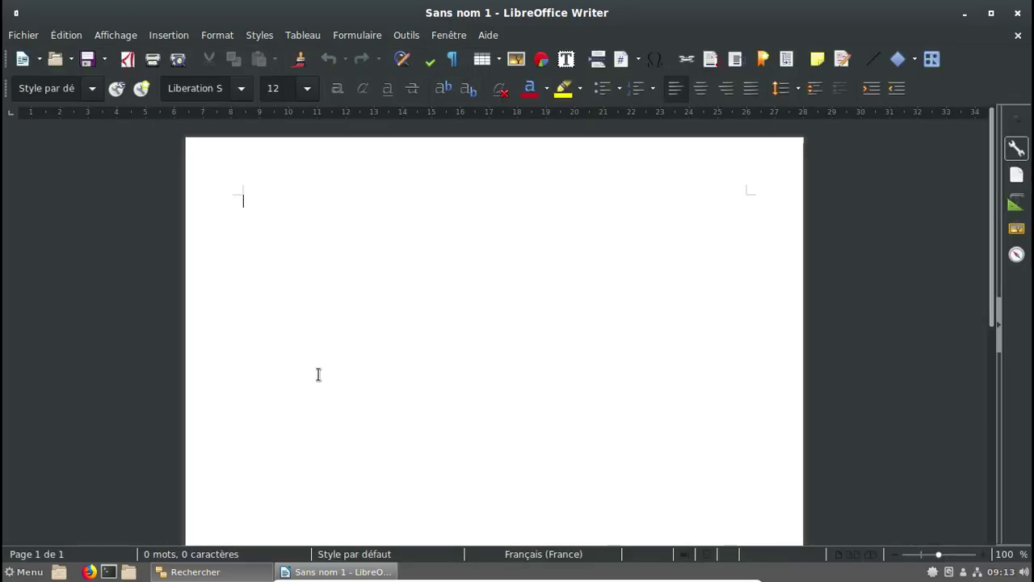
{"action": "left_click", "coordinate": [1018, 14]}
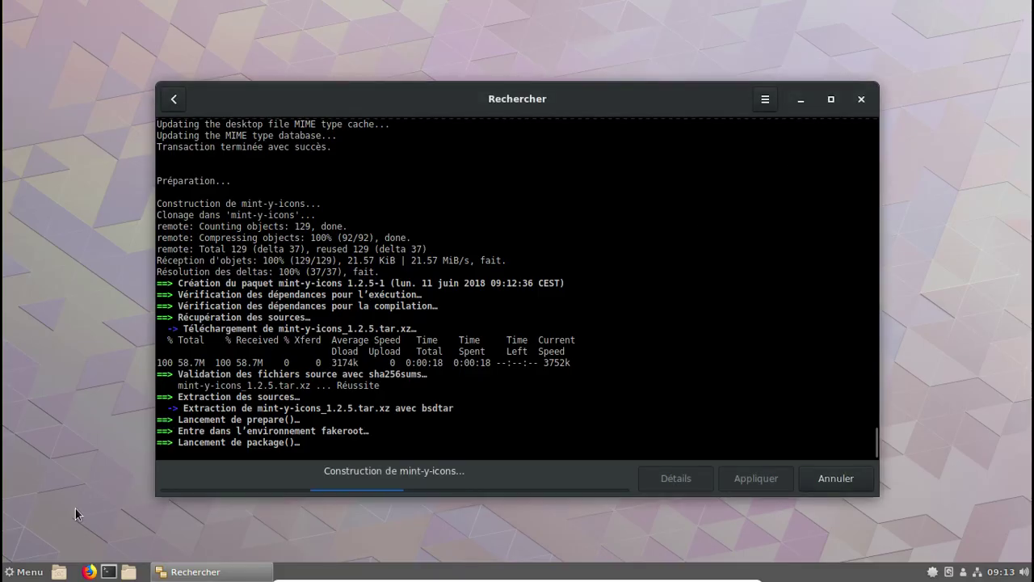
Look through the application menu categories up to Son et vidéo and return to the package manager
{"action": "left_click", "coordinate": [30, 572]}
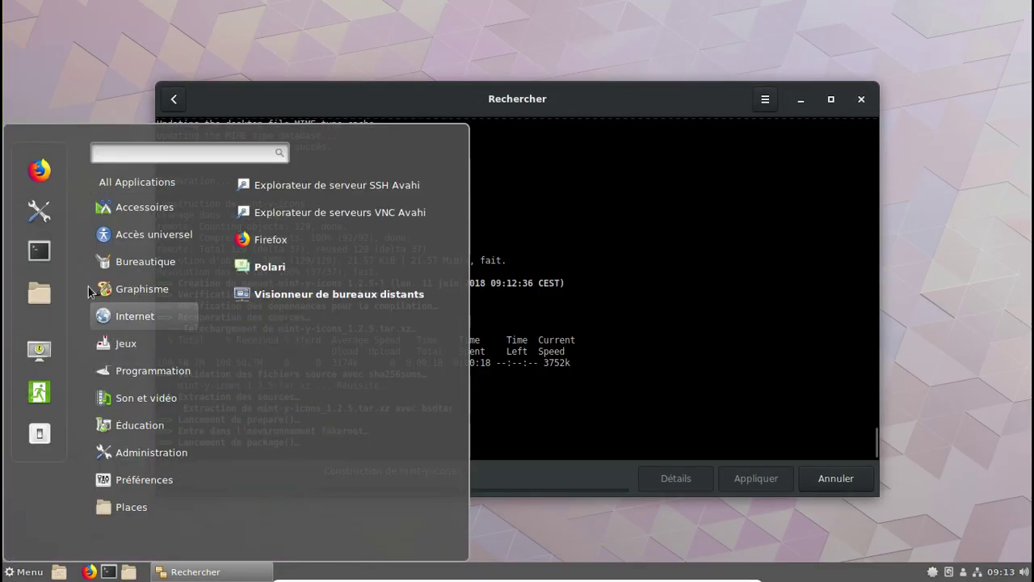
{"action": "mouse_move", "coordinate": [128, 256]}
{"action": "mouse_move", "coordinate": [142, 408]}
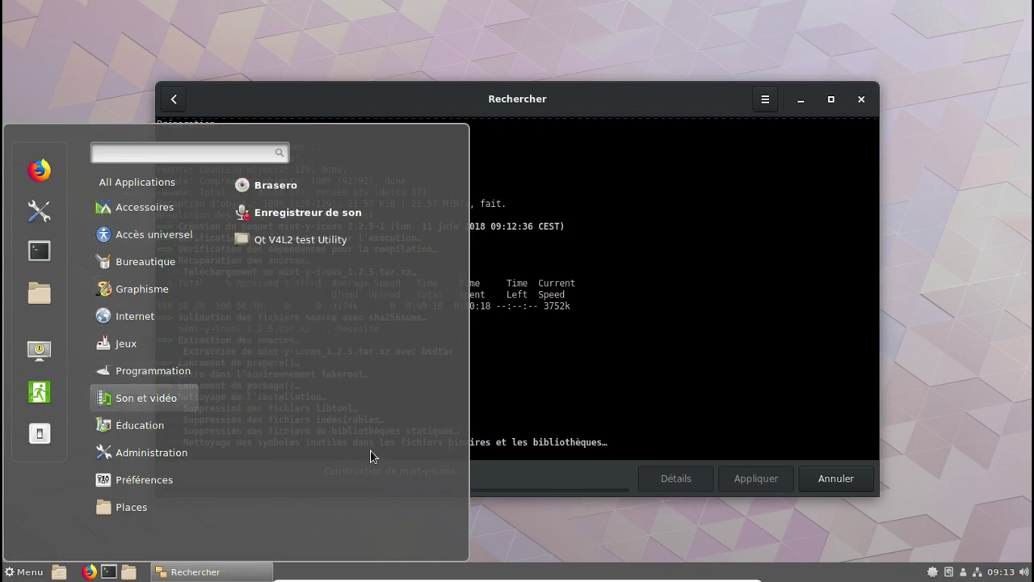
{"action": "left_click", "coordinate": [559, 98]}
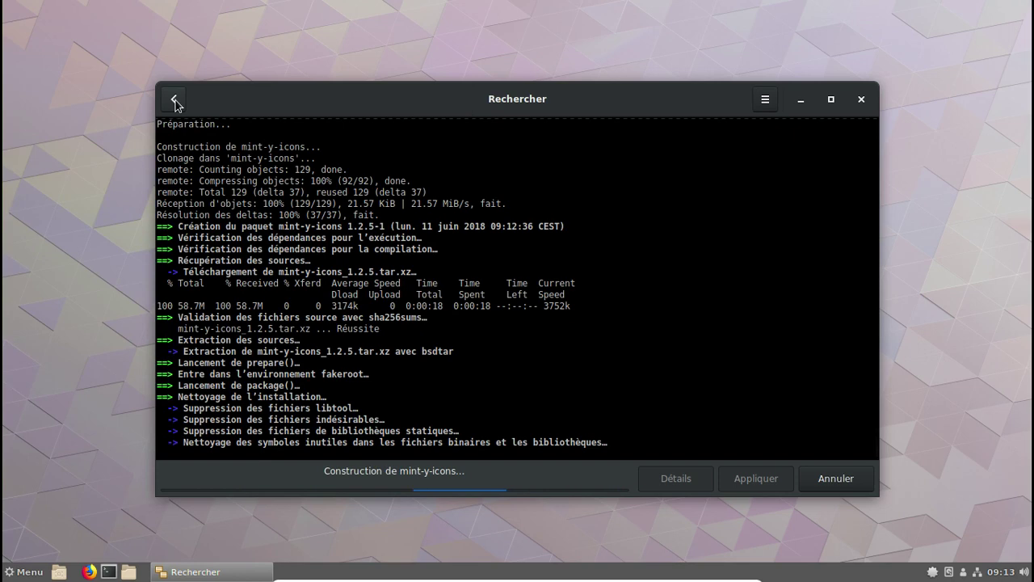
Leave the build details, search the Dépôts for rhythmbox and try to mark Rhythmbox for installation
{"action": "left_click", "coordinate": [174, 100]}
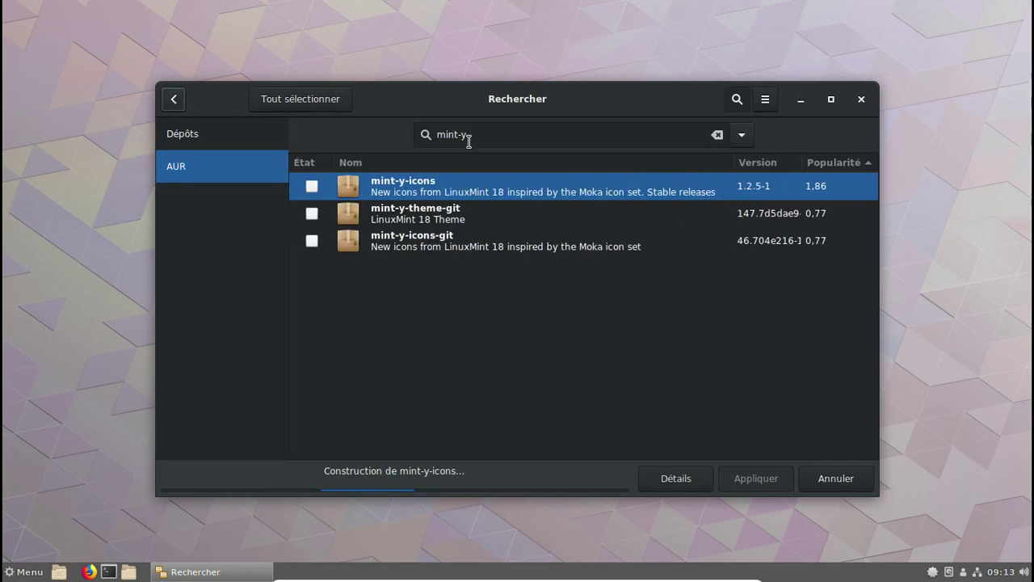
{"action": "left_click", "coordinate": [180, 142]}
{"action": "left_click_drag", "start_coordinate": [480, 141], "coordinate": [425, 139]}
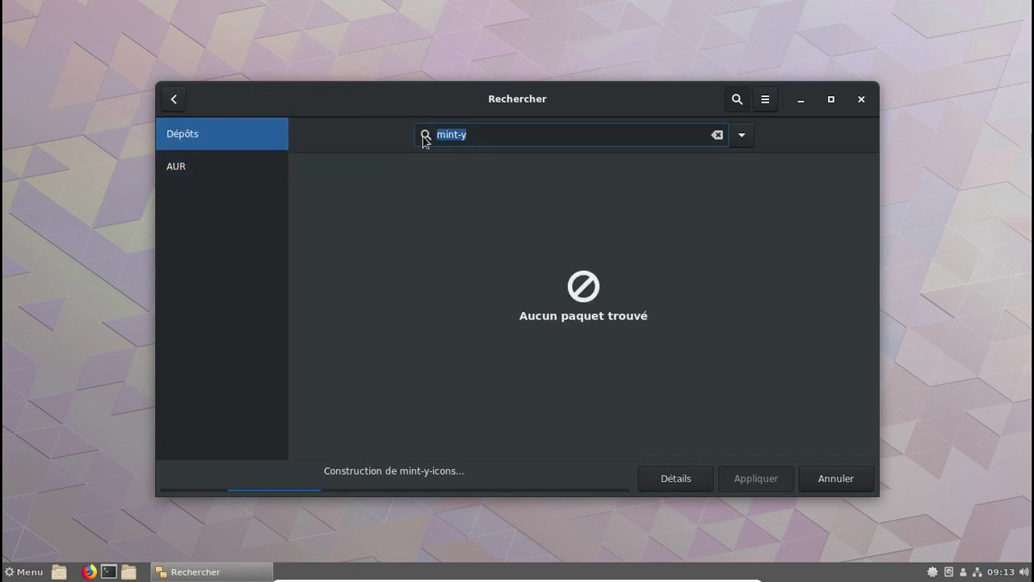
{"action": "type", "text": "rhygj"}
{"action": "key", "text": "BackSpace"}
{"action": "key", "text": "BackSpace"}
{"action": "key", "text": "BackSpace"}
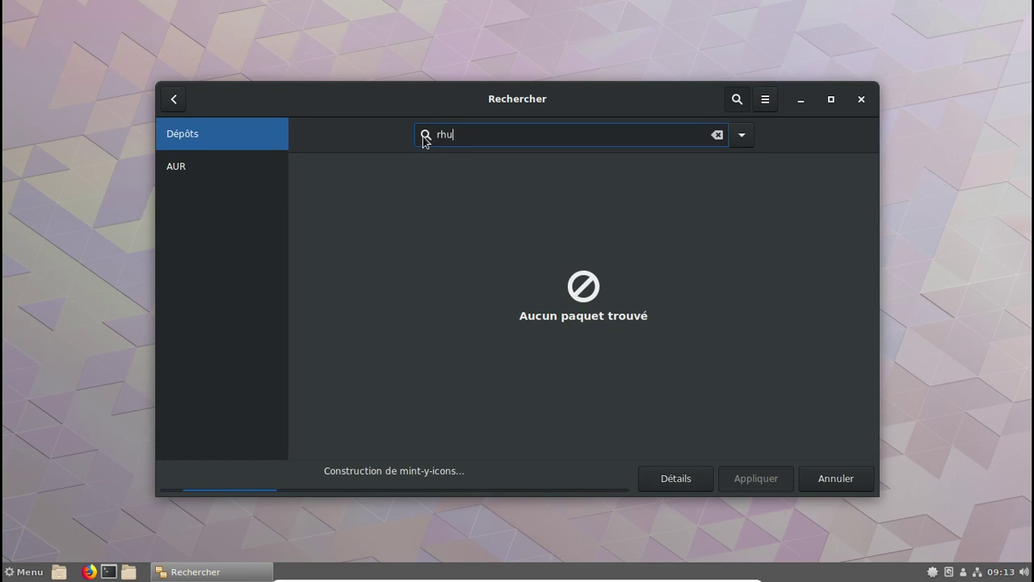
{"action": "type", "text": "yghm"}
{"action": "key", "text": "BackSpace"}
{"action": "key", "text": "BackSpace"}
{"action": "key", "text": "BackSpace"}
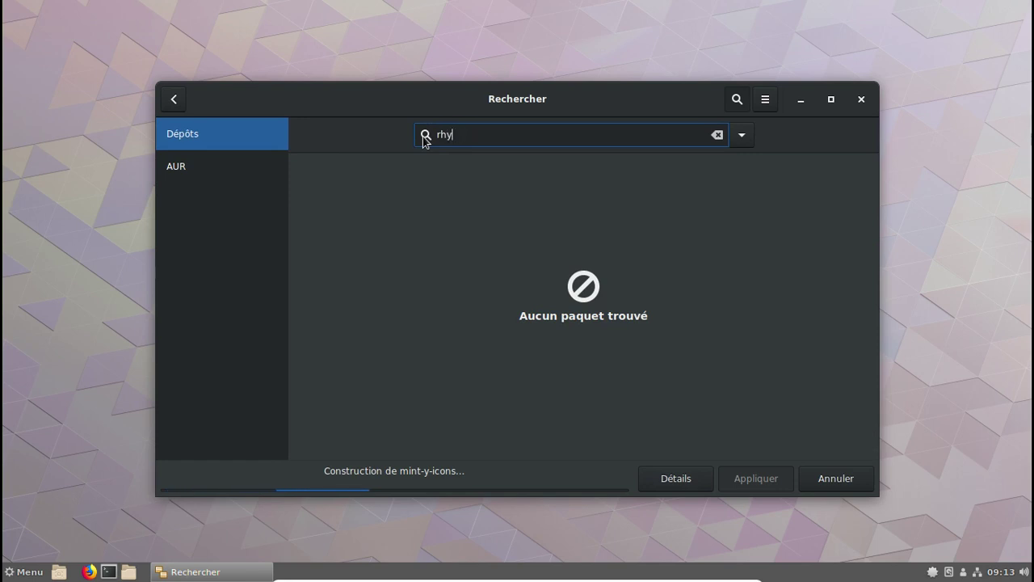
{"action": "type", "text": "thmbox"}
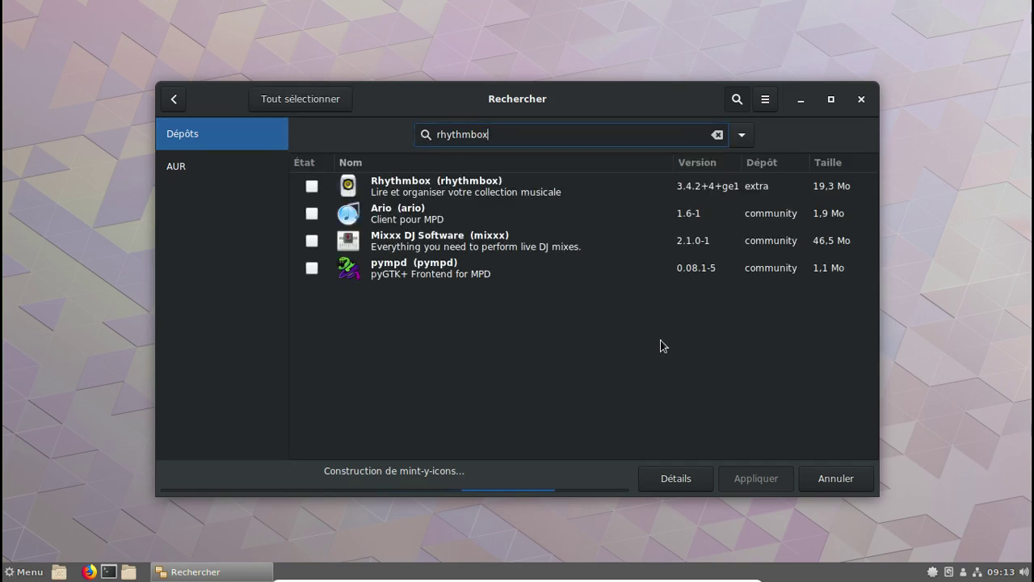
{"action": "left_click", "coordinate": [311, 187]}
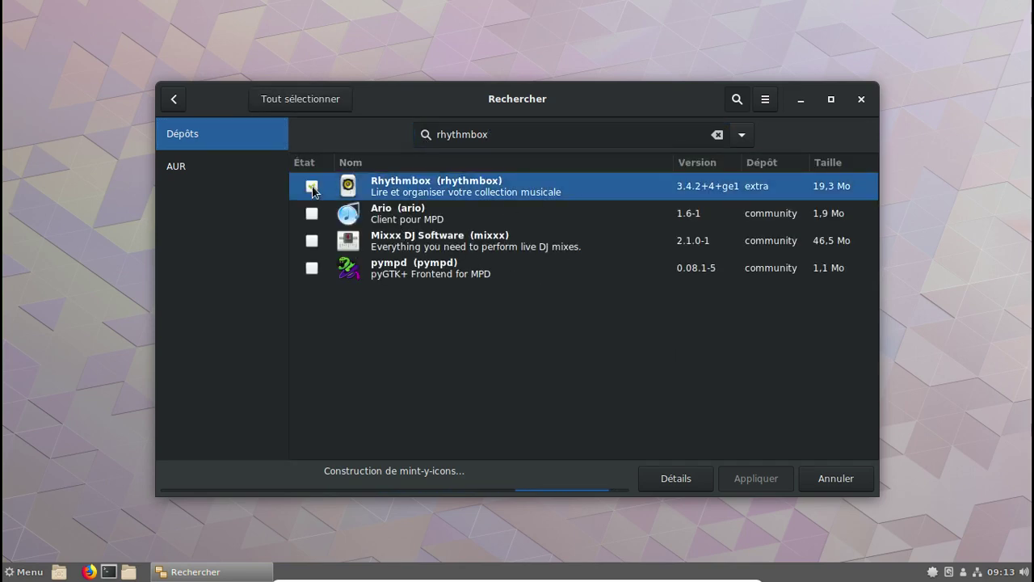
Replace the search with gnome-mpv and try to mark GNOME MPV for installation
{"action": "left_click_drag", "start_coordinate": [478, 134], "coordinate": [415, 133]}
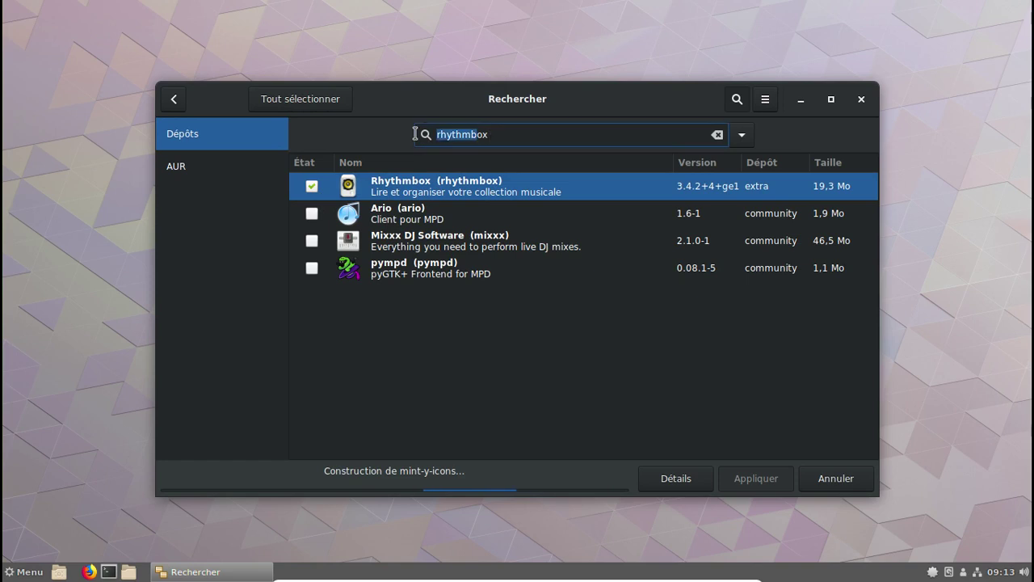
{"action": "key", "text": "Delete"}
{"action": "key", "text": "Delete"}
{"action": "key", "text": "Delete"}
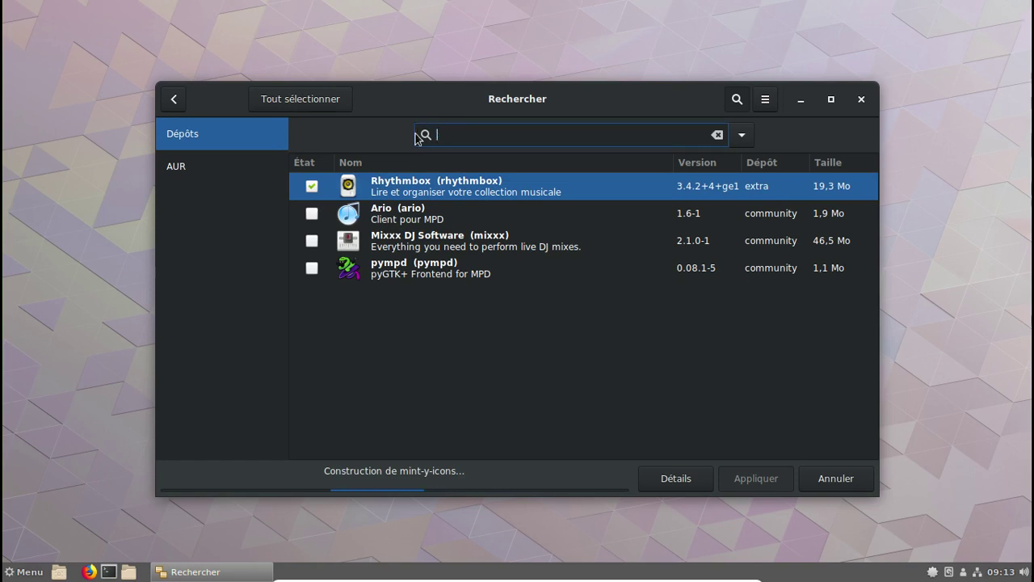
{"action": "type", "text": "gnome"}
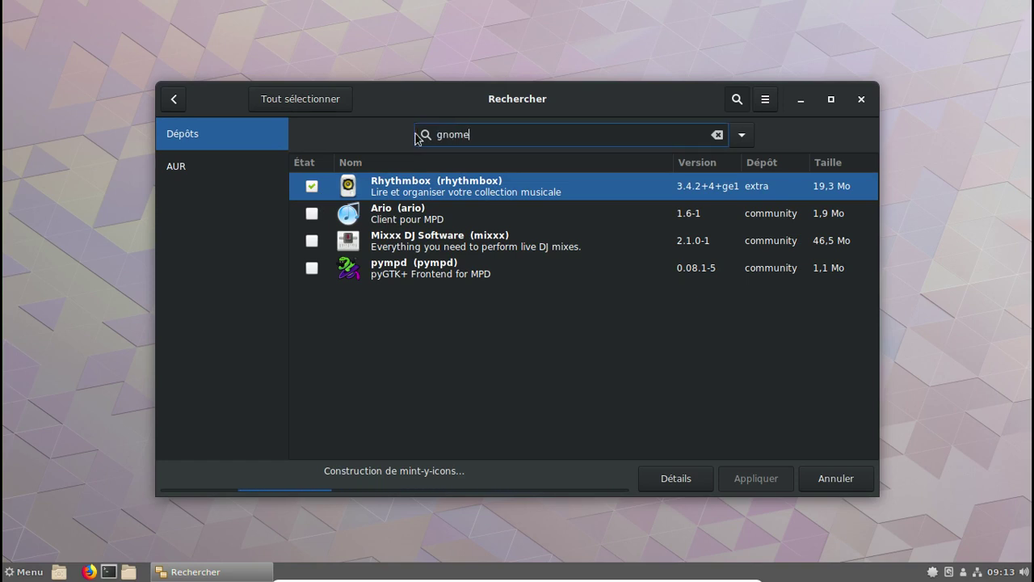
{"action": "type", "text": "-mpv"}
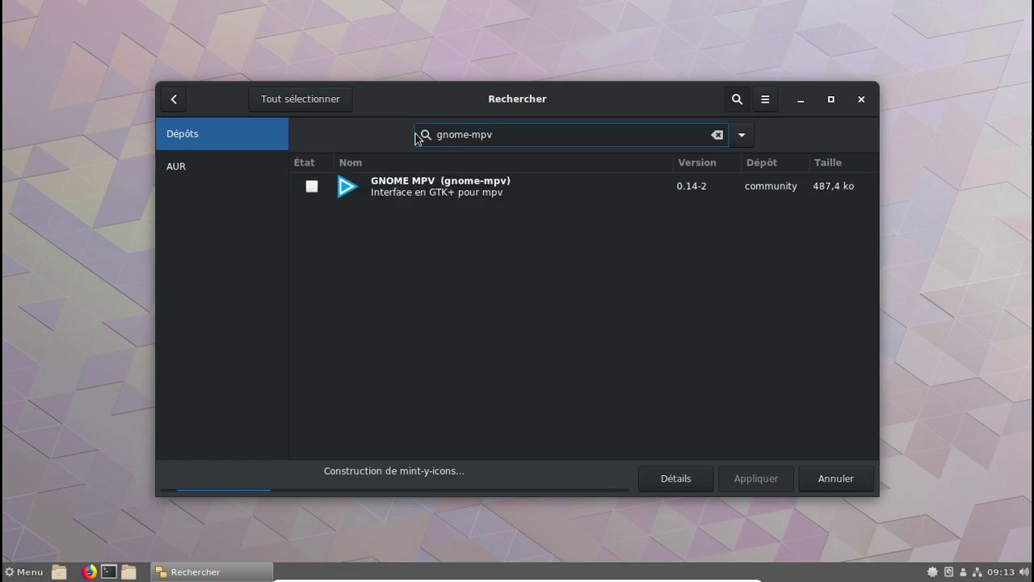
{"action": "left_click", "coordinate": [314, 189]}
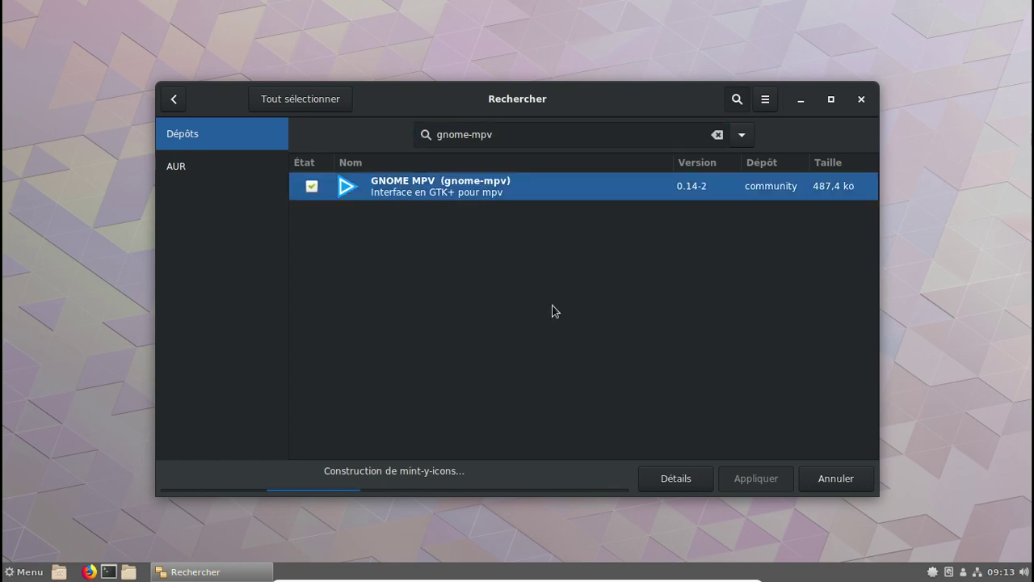
Check the mint-y-icons build details, return to the package list, and browse the application menu categories from Jeux to Administration
{"action": "left_click", "coordinate": [700, 485]}
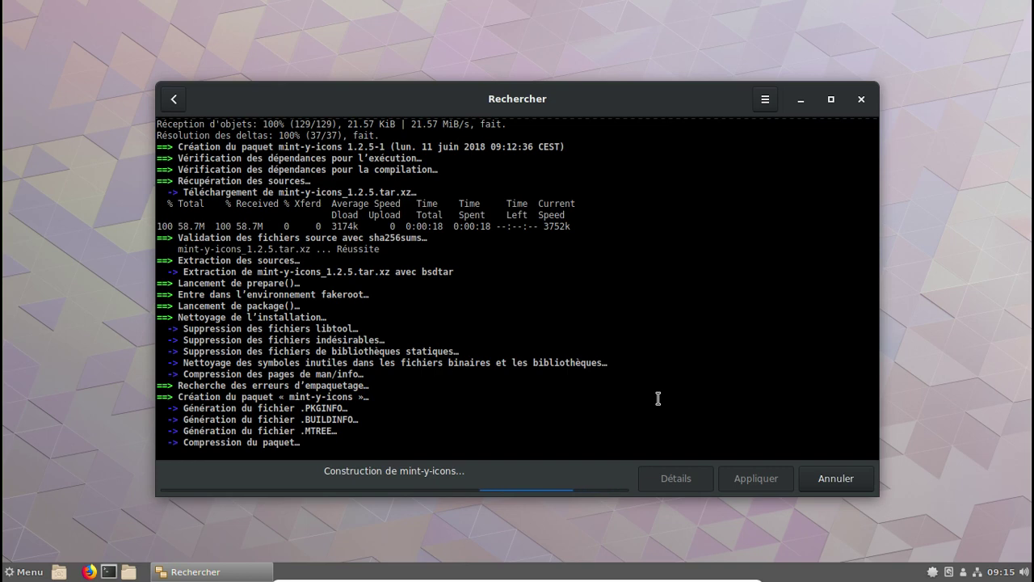
{"action": "left_click", "coordinate": [173, 101]}
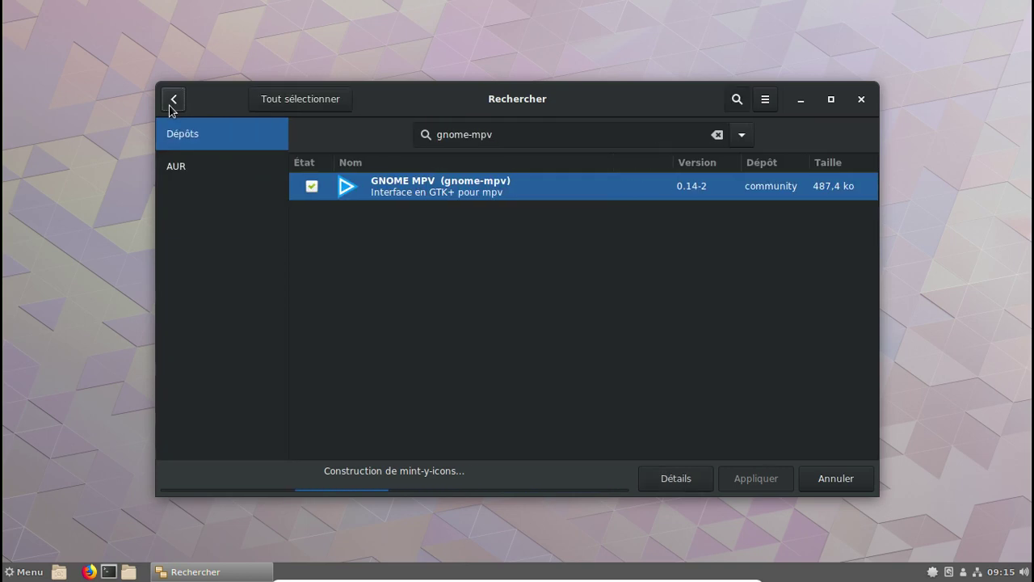
{"action": "left_click", "coordinate": [28, 572]}
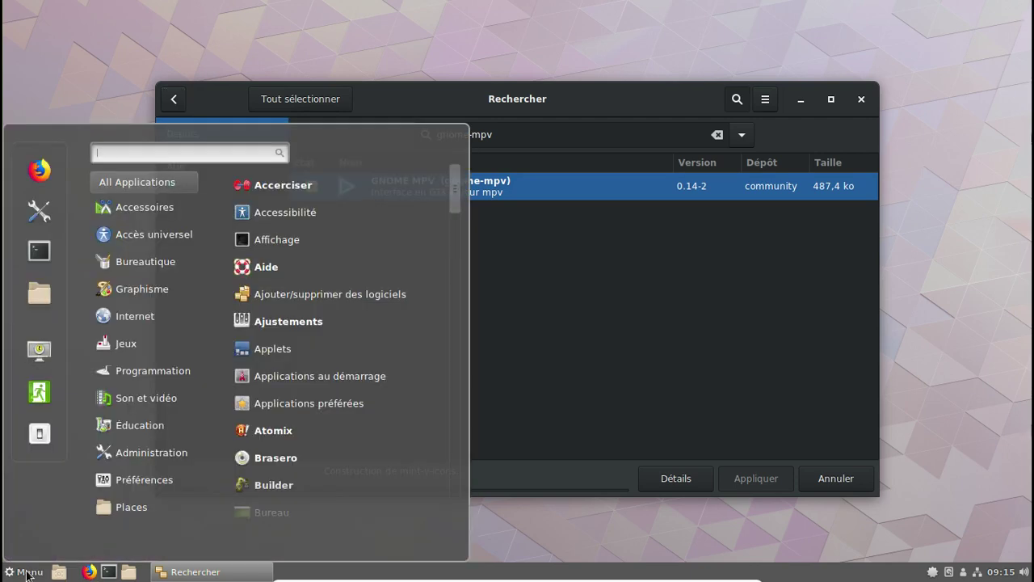
{"action": "mouse_move", "coordinate": [162, 347]}
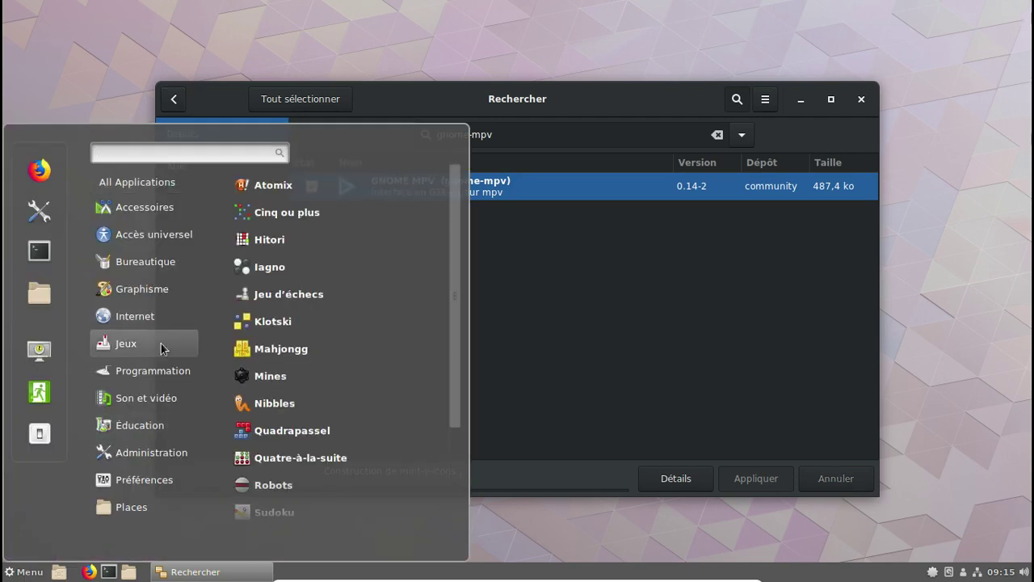
{"action": "mouse_move", "coordinate": [161, 369]}
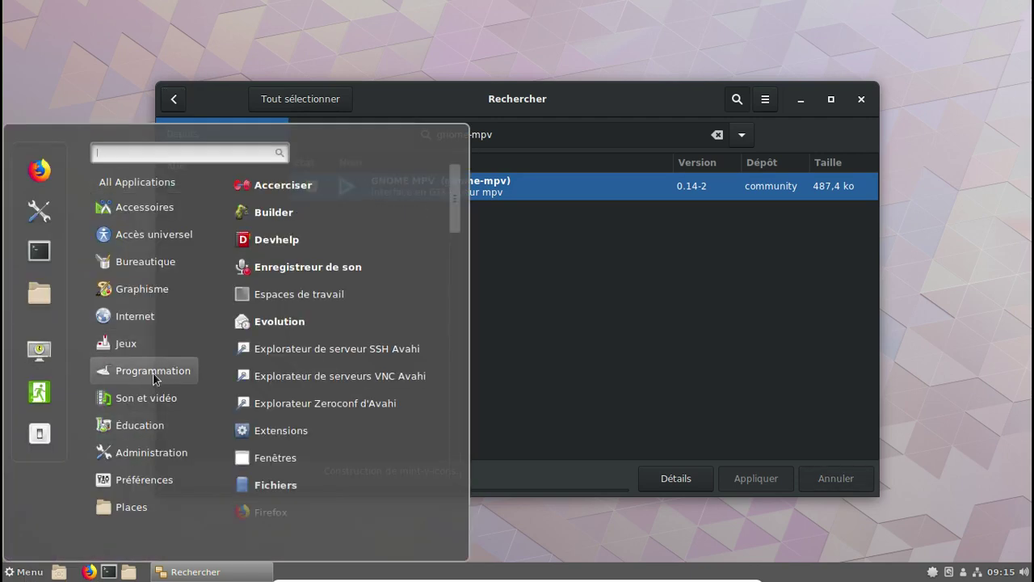
{"action": "mouse_move", "coordinate": [149, 393]}
{"action": "mouse_move", "coordinate": [143, 436]}
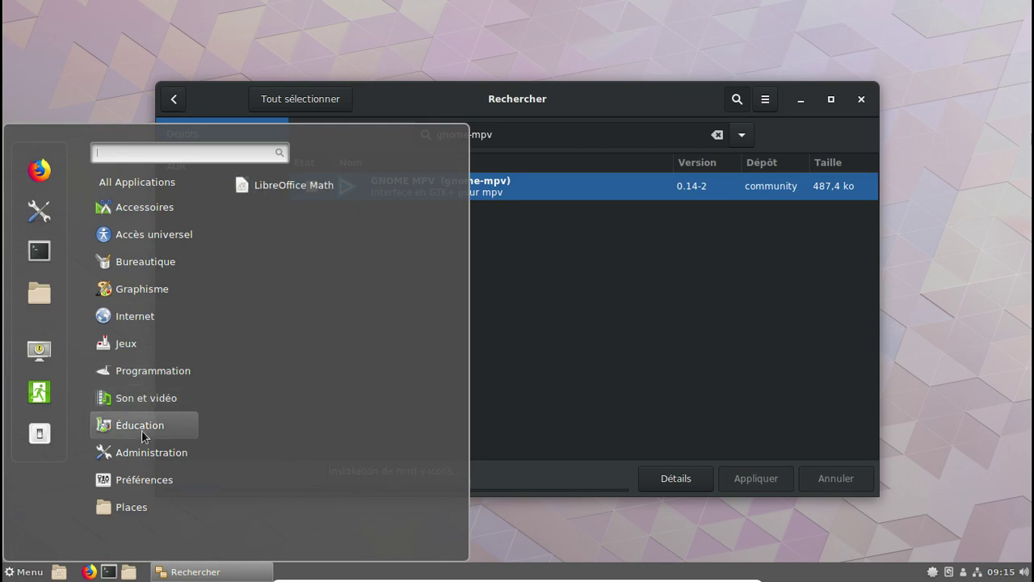
{"action": "mouse_move", "coordinate": [143, 460]}
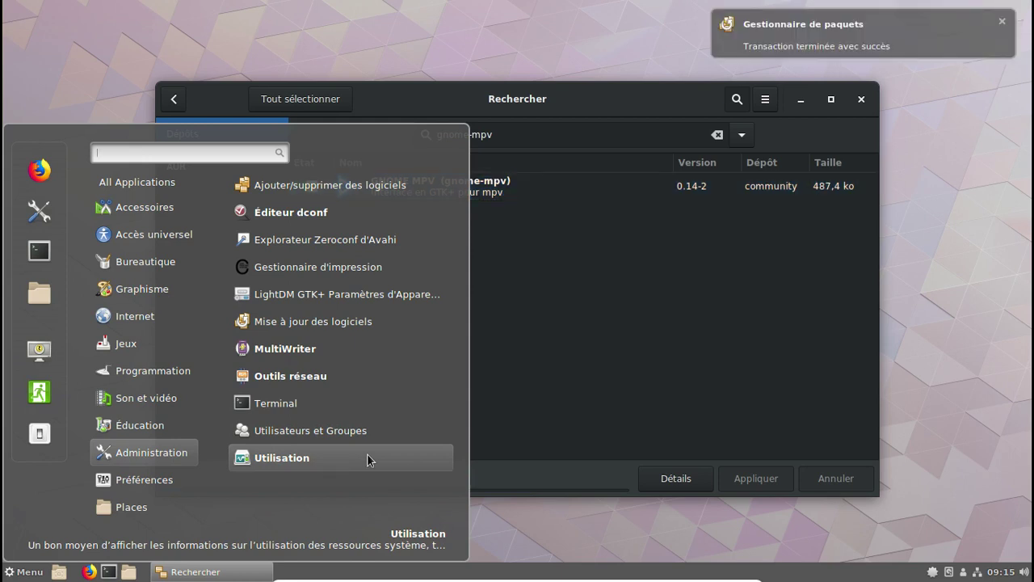
{"action": "left_click", "coordinate": [646, 309]}
Mark GNOME MPV for installation, apply the change and validate the transaction
{"action": "left_click", "coordinate": [311, 186]}
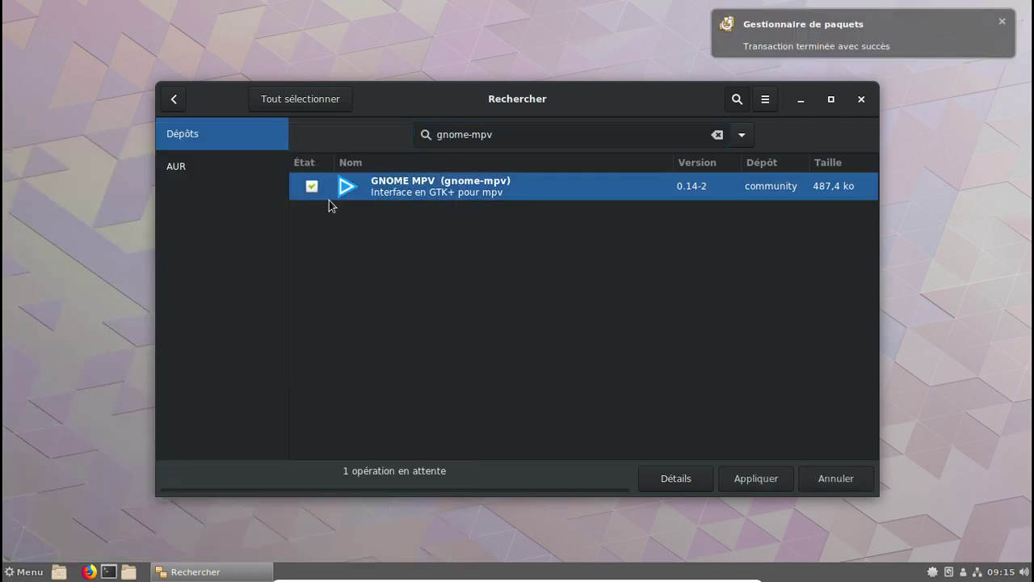
{"action": "left_click", "coordinate": [771, 477]}
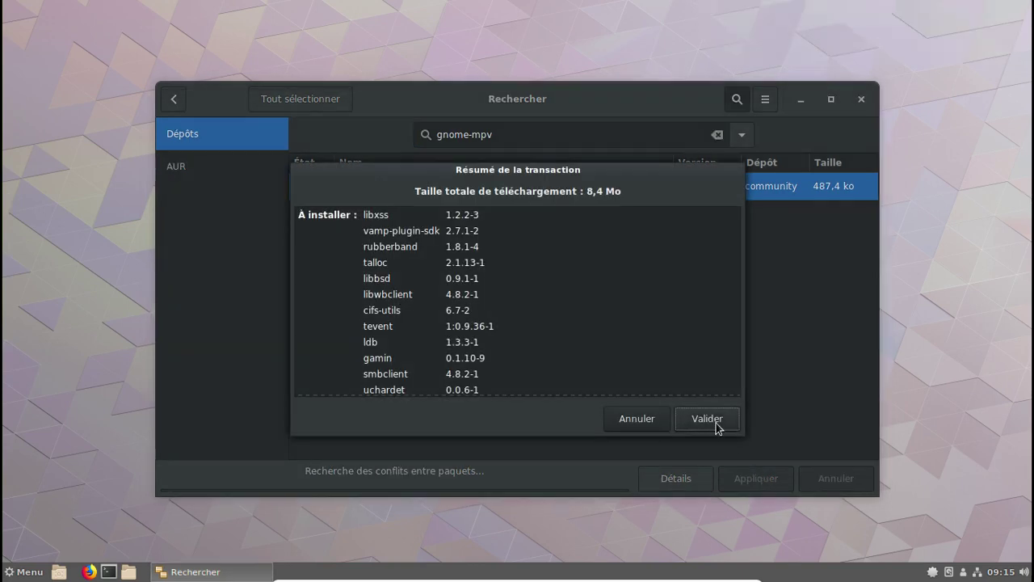
{"action": "left_click", "coordinate": [715, 426]}
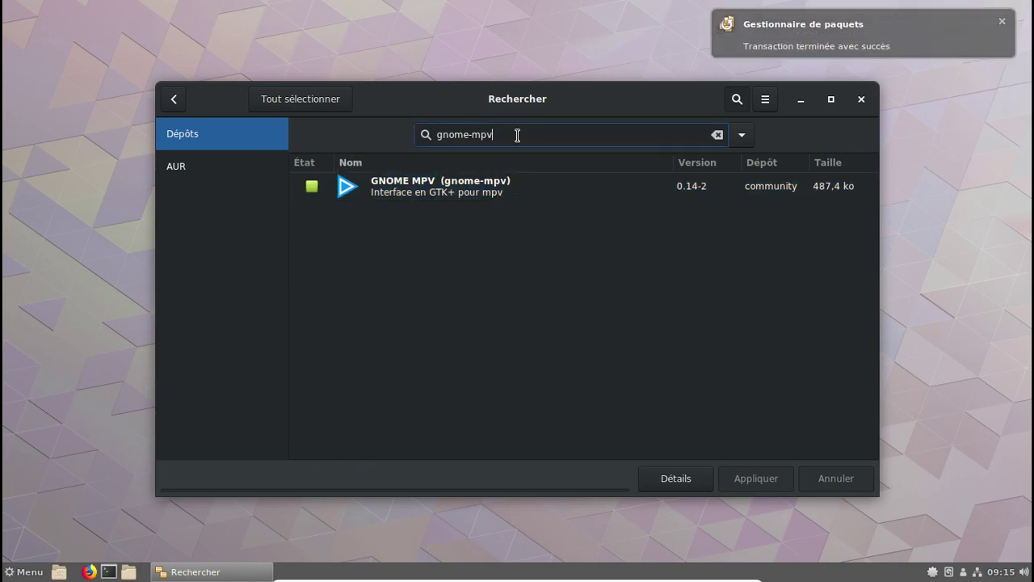
Search the repositories for rhythmbox, mark Rhythmbox and validate its installation
{"action": "left_click_drag", "start_coordinate": [517, 134], "coordinate": [436, 135]}
{"action": "type", "text": "rhythmbox"}
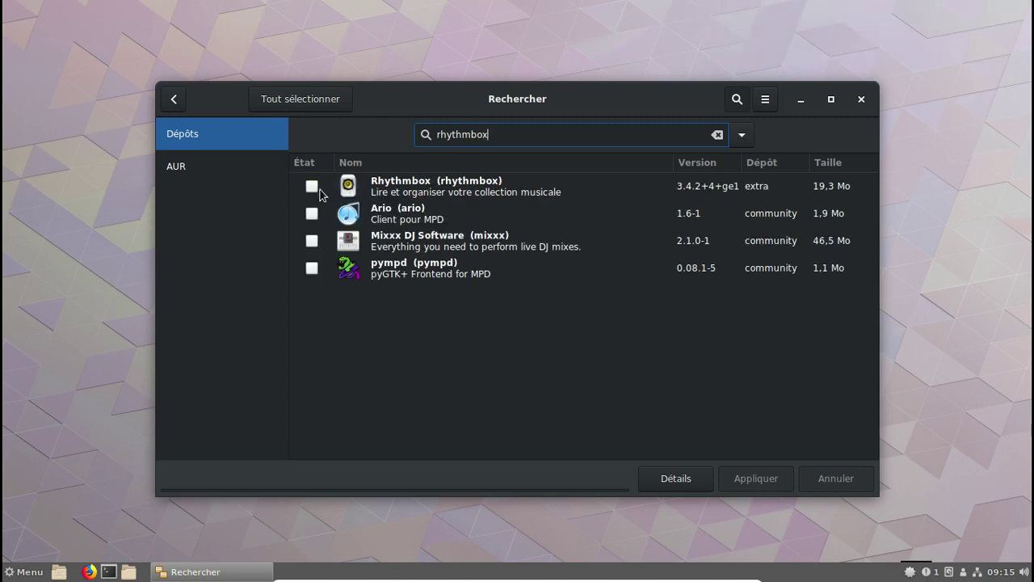
{"action": "left_click", "coordinate": [314, 187]}
{"action": "left_click", "coordinate": [755, 478]}
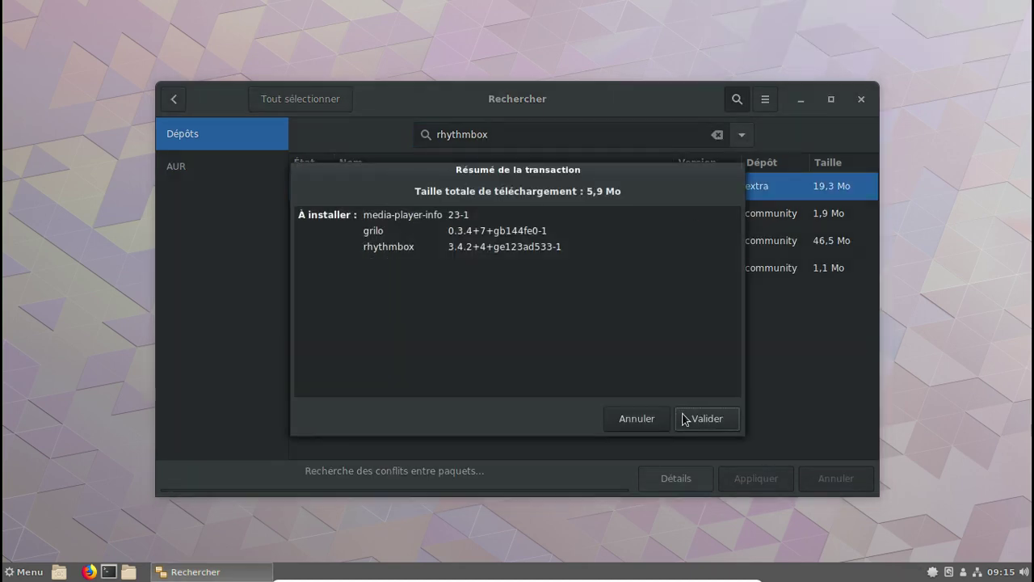
{"action": "left_click", "coordinate": [711, 420]}
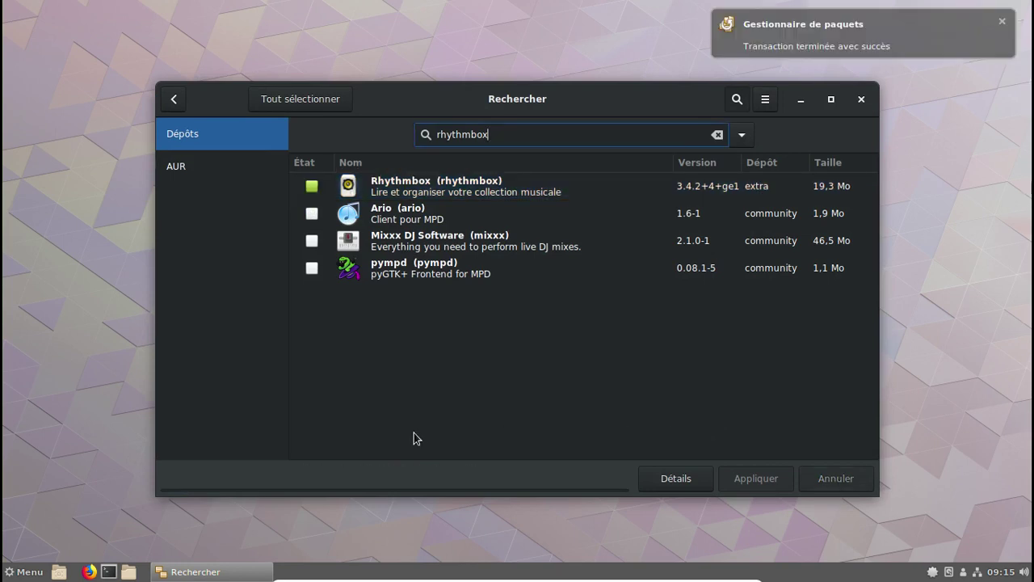
Search the repositories for simple-scan, install it, and close the package manager
{"action": "left_click", "coordinate": [1002, 21]}
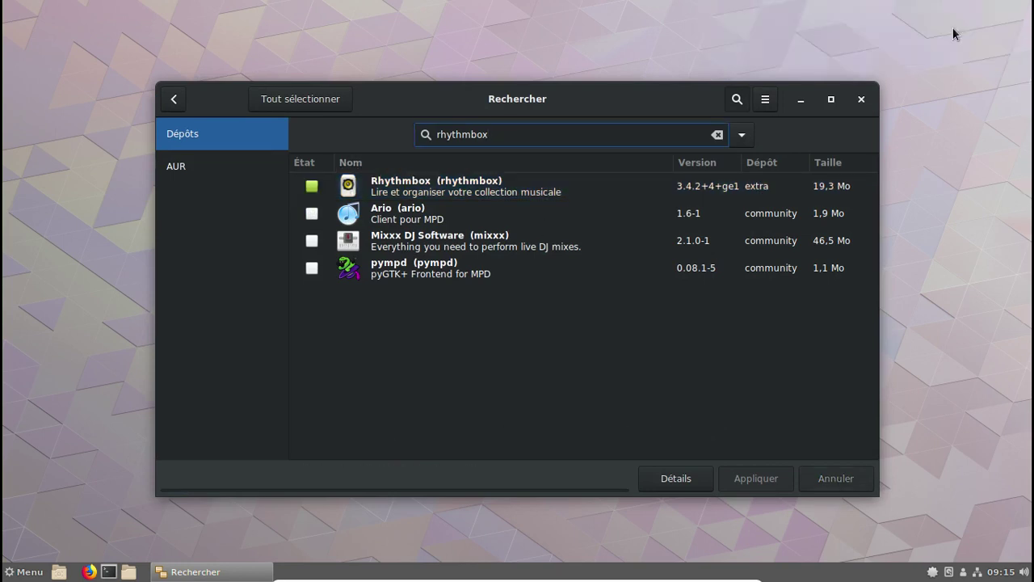
{"action": "key", "text": "ctrl+a"}
{"action": "type", "text": "simple-scan"}
{"action": "left_click", "coordinate": [311, 186]}
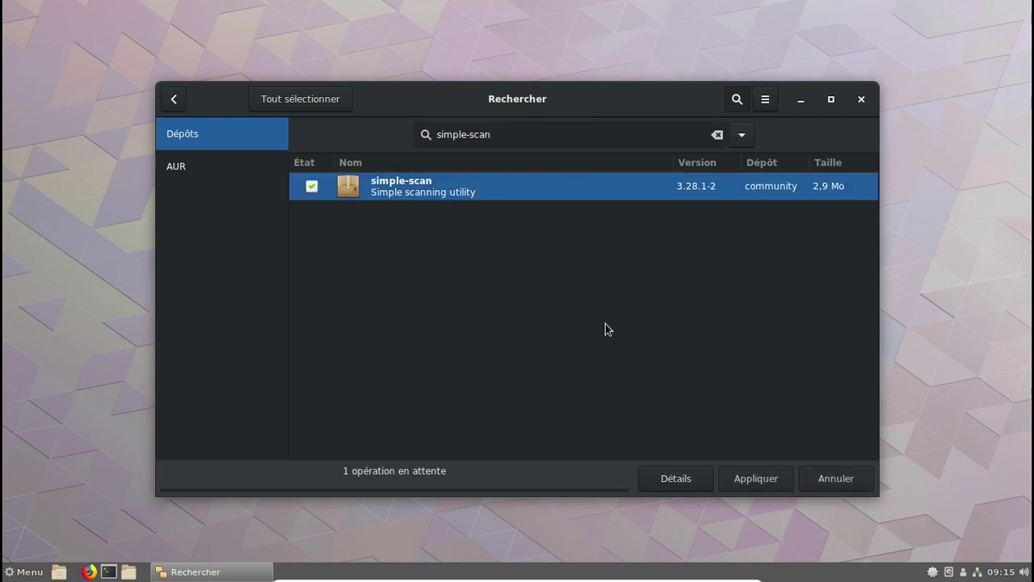
{"action": "left_click", "coordinate": [763, 483]}
{"action": "left_click", "coordinate": [717, 424]}
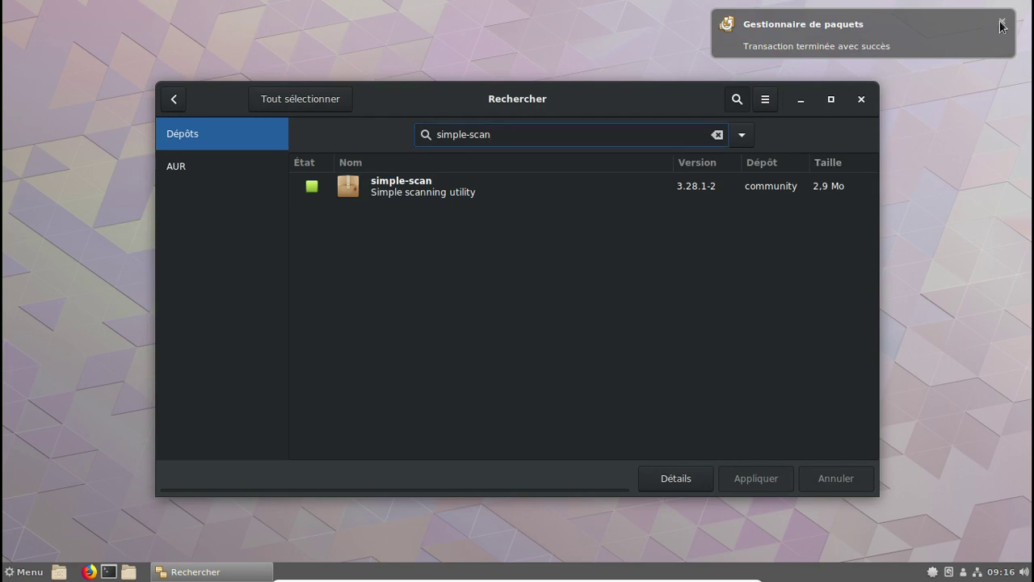
{"action": "left_click", "coordinate": [1000, 25]}
{"action": "left_click", "coordinate": [861, 100]}
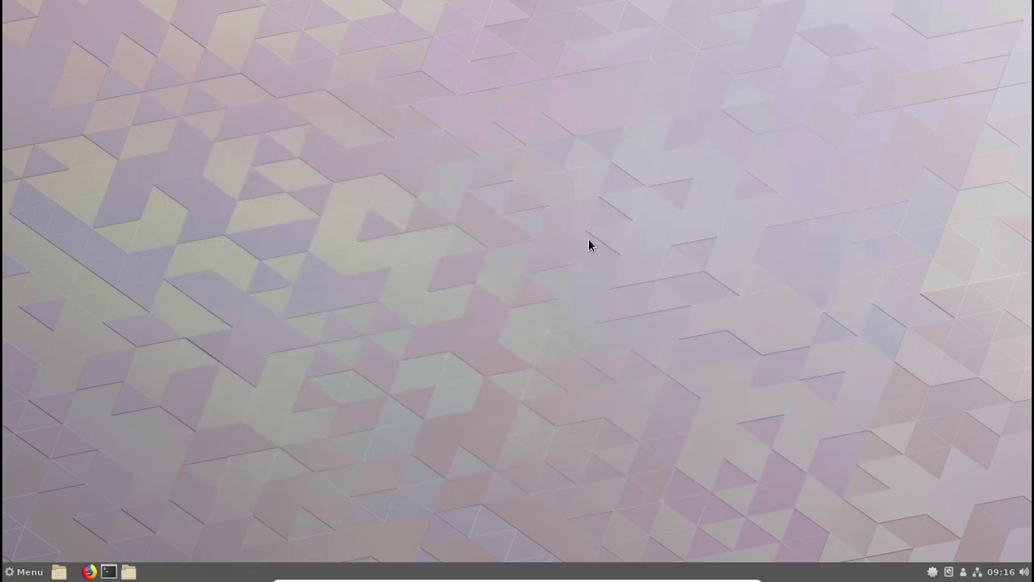
Look over the Graphisme applications and open the Thèmes page of the system settings
{"action": "left_click", "coordinate": [22, 569]}
{"action": "mouse_move", "coordinate": [107, 279]}
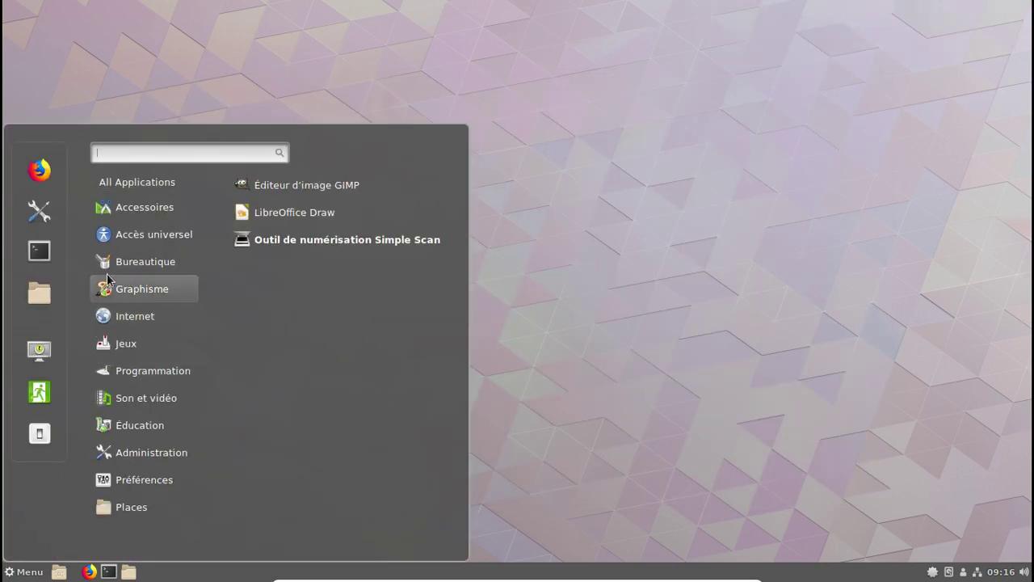
{"action": "left_click", "coordinate": [39, 212]}
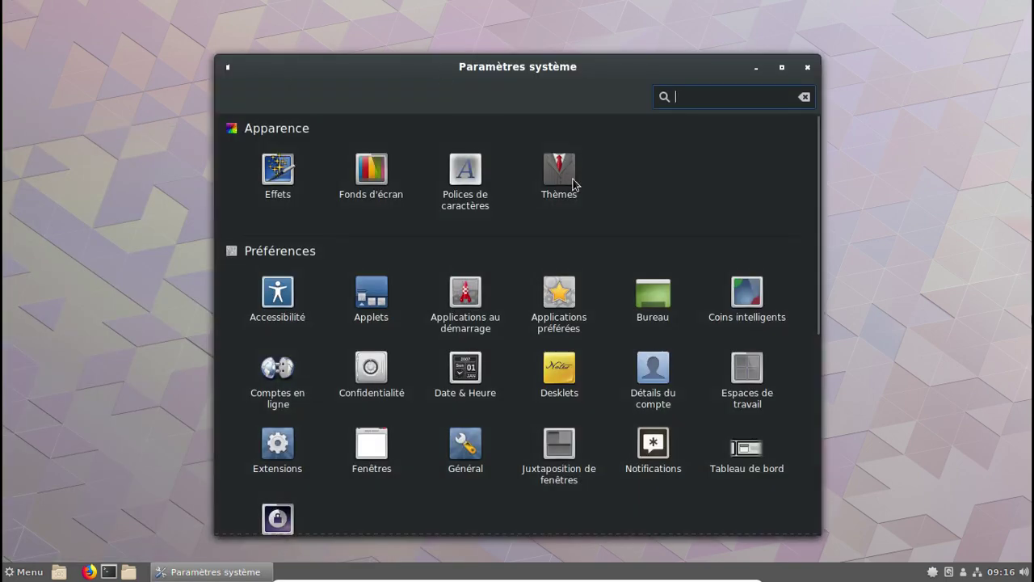
{"action": "left_click", "coordinate": [563, 179]}
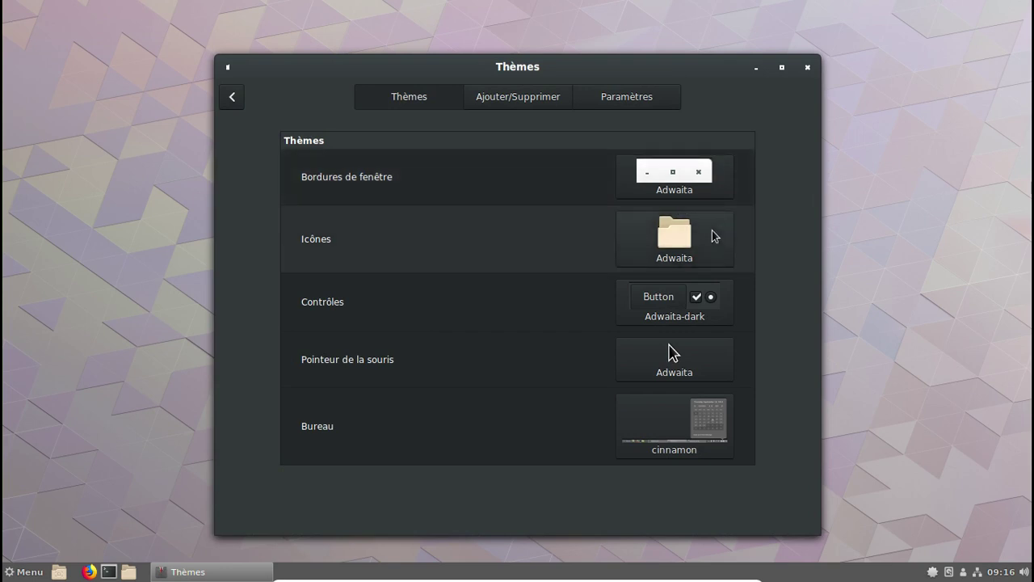
Set the icon theme to Mint-Y-Aqua and preview it on the desktop and in the home folder
{"action": "left_click", "coordinate": [714, 236]}
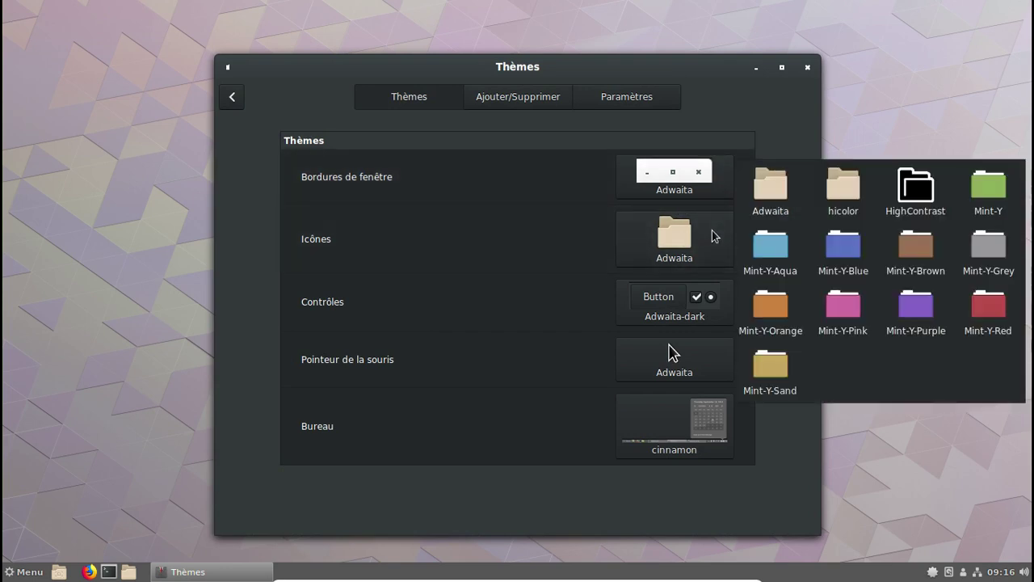
{"action": "left_click", "coordinate": [788, 248]}
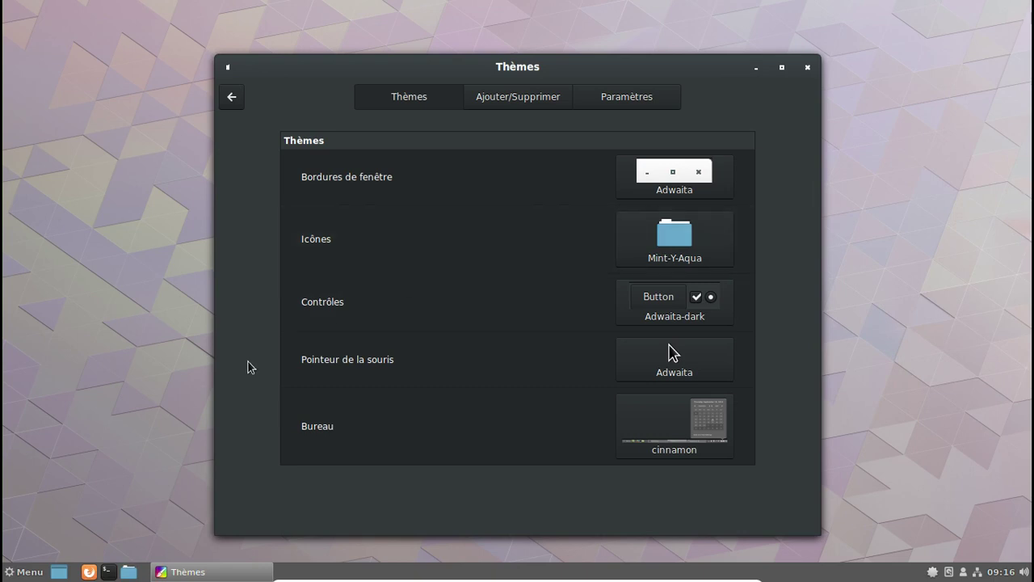
{"action": "left_click", "coordinate": [64, 573]}
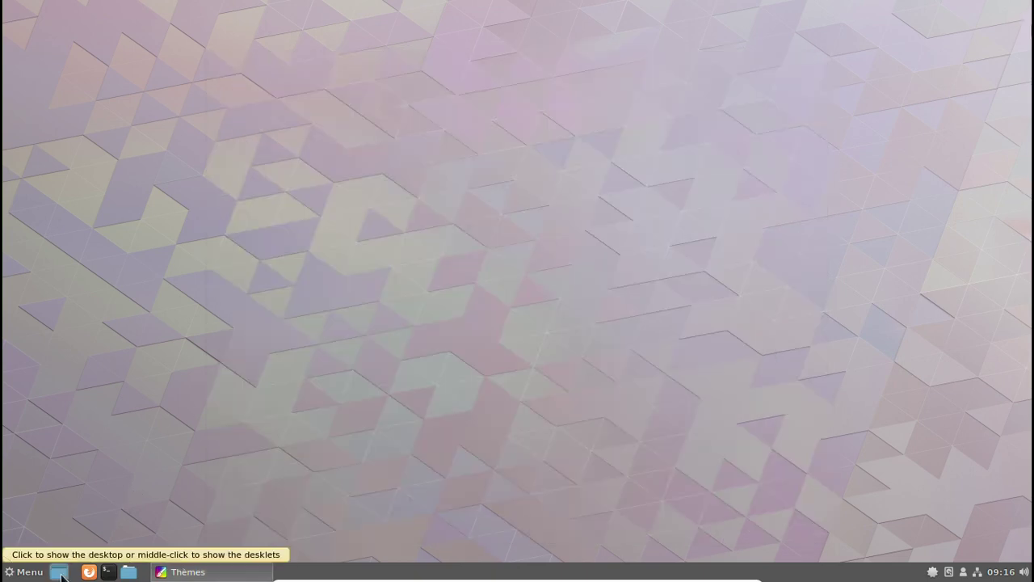
{"action": "left_click", "coordinate": [67, 573]}
{"action": "left_click", "coordinate": [129, 571]}
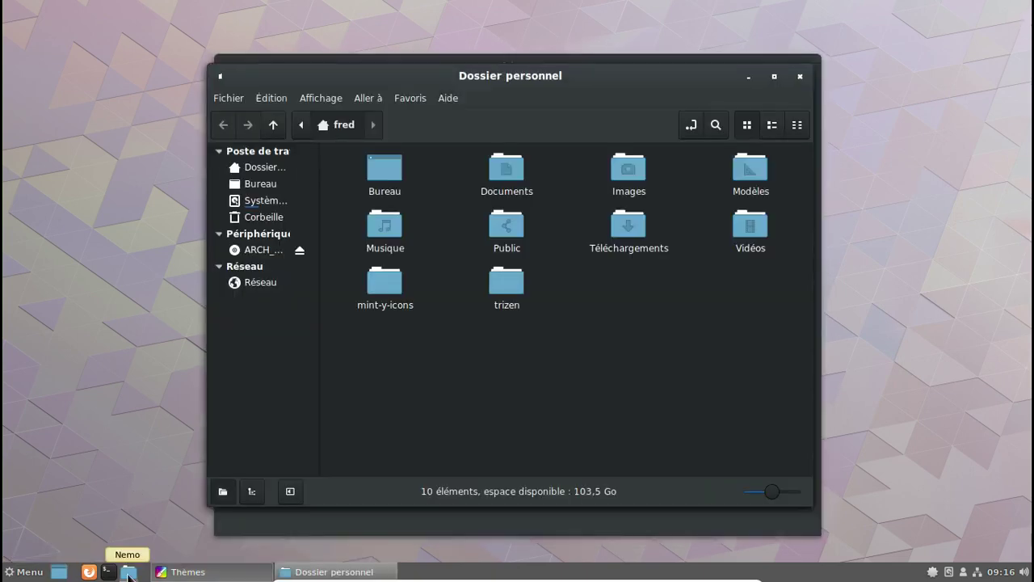
{"action": "key", "text": "alt+Tab"}
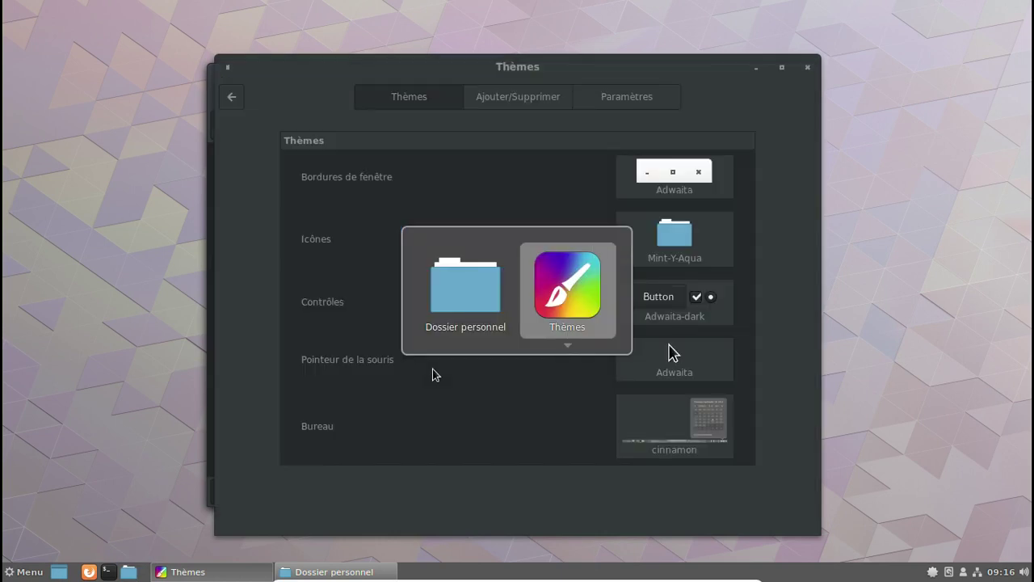
Set the icon theme to Mint-Y-Grey, then open a terminal briefly and close it
{"action": "left_click", "coordinate": [674, 238]}
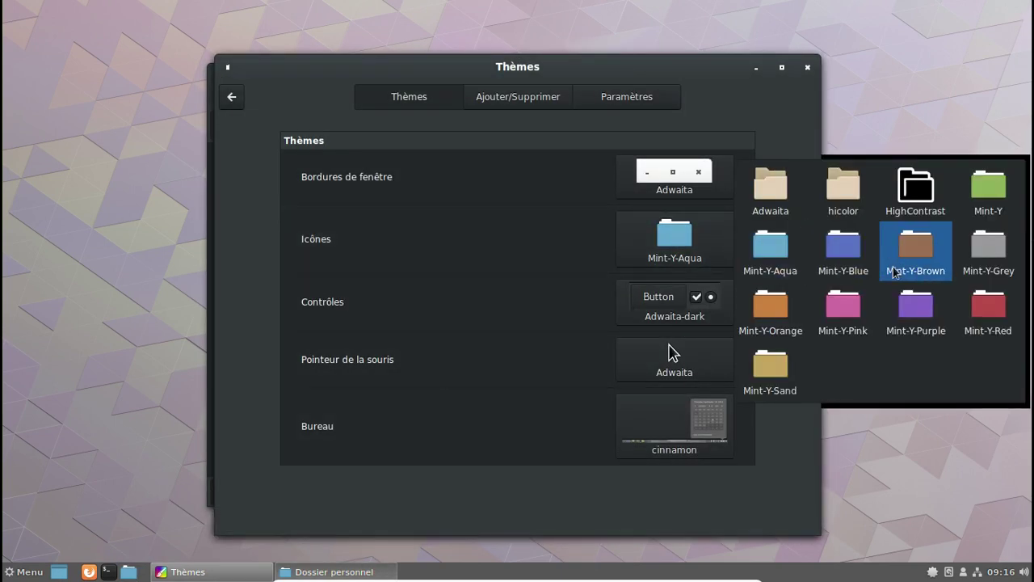
{"action": "left_click", "coordinate": [989, 245]}
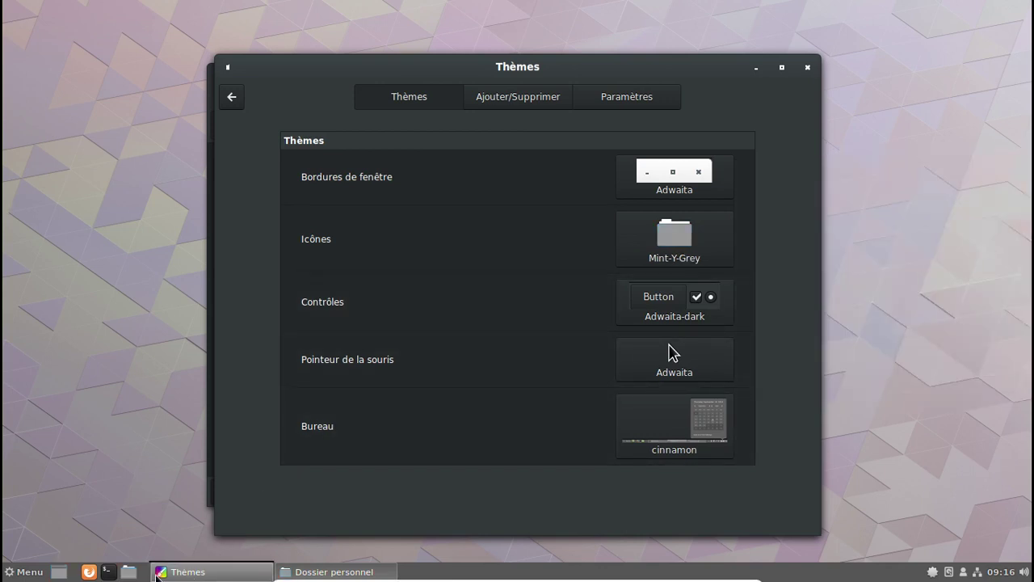
{"action": "left_click", "coordinate": [108, 571]}
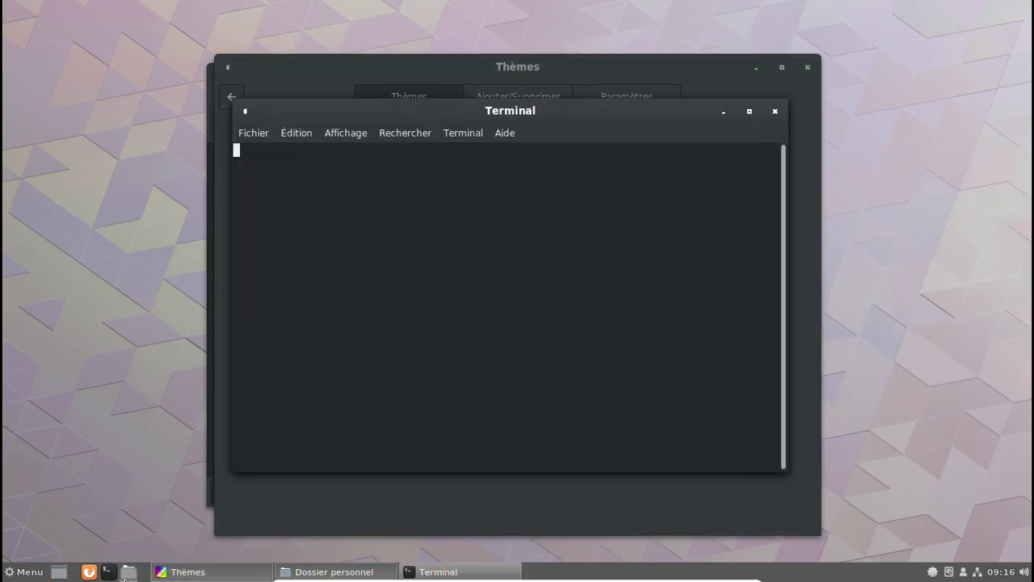
{"action": "left_click", "coordinate": [775, 111]}
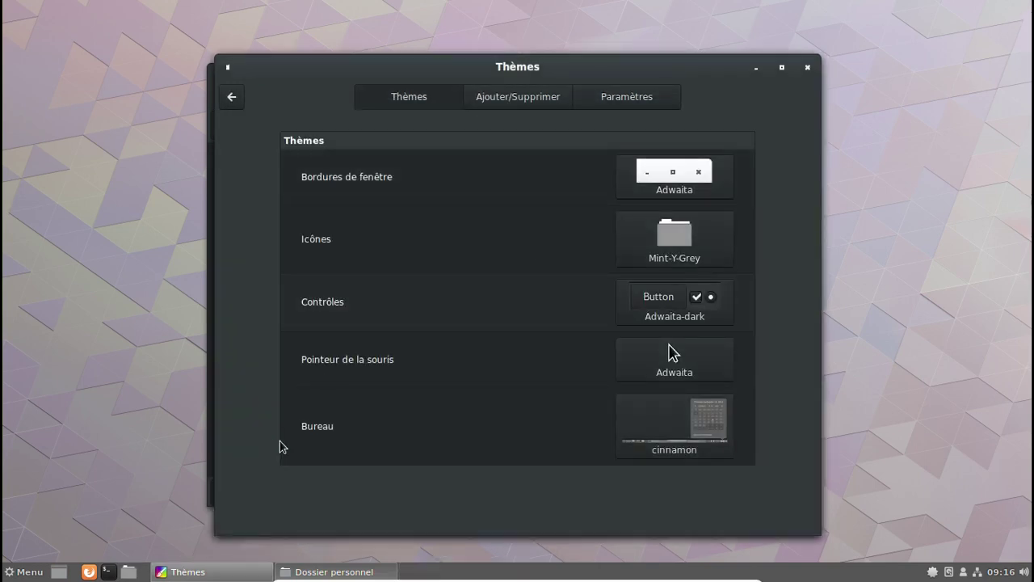
Delete the mint-y-icons and trizen folders from the home folder and empty the trash
{"action": "left_click", "coordinate": [130, 572]}
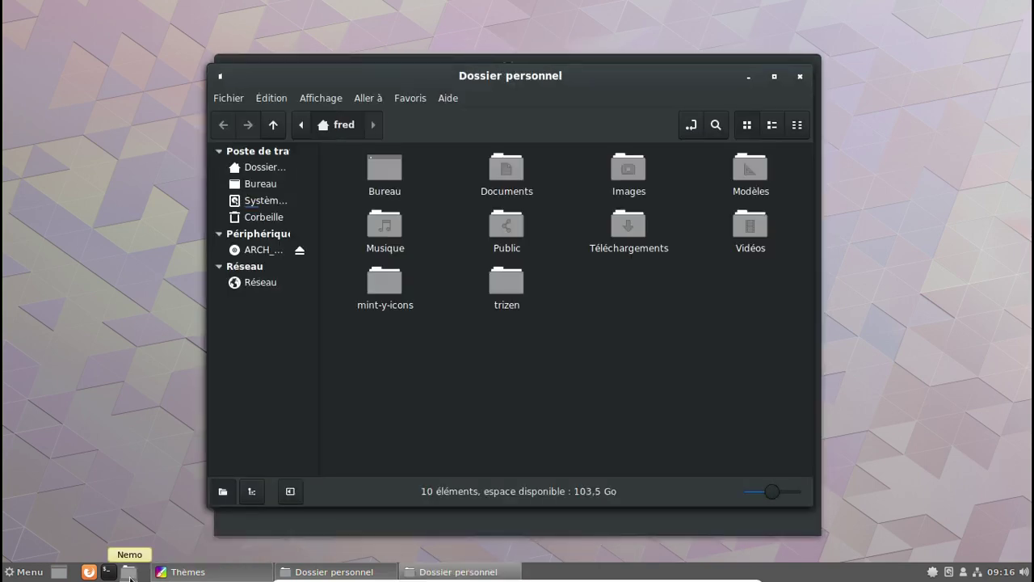
{"action": "left_click_drag", "start_coordinate": [554, 282], "coordinate": [393, 327]}
{"action": "key", "text": "Delete"}
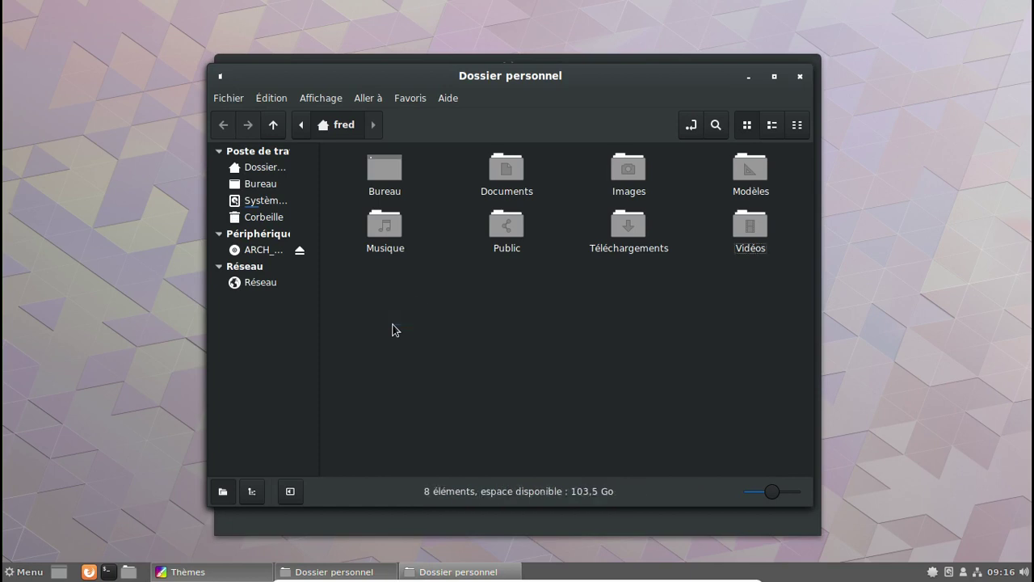
{"action": "right_click", "coordinate": [263, 218]}
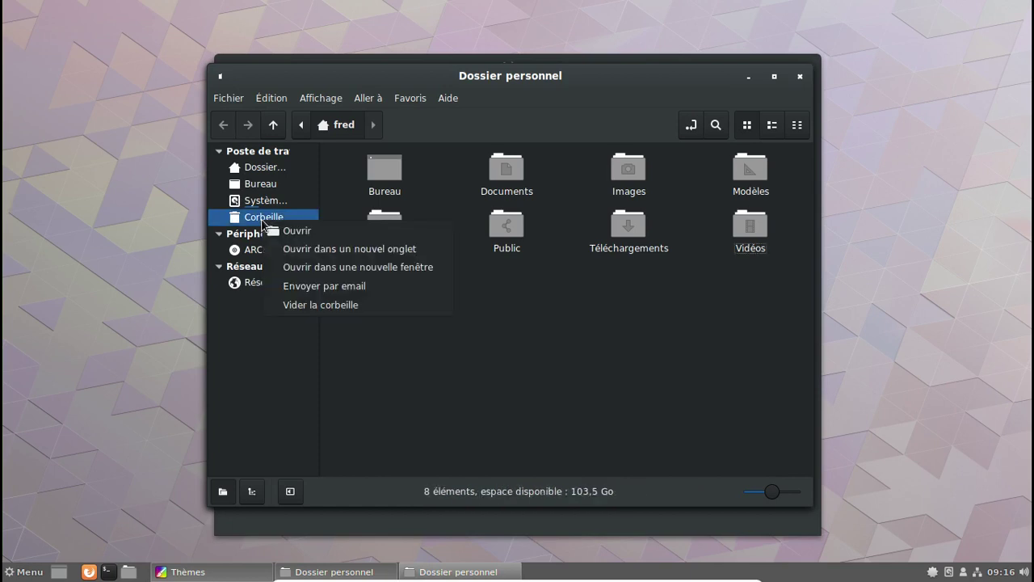
{"action": "left_click", "coordinate": [315, 305]}
{"action": "left_click", "coordinate": [585, 352]}
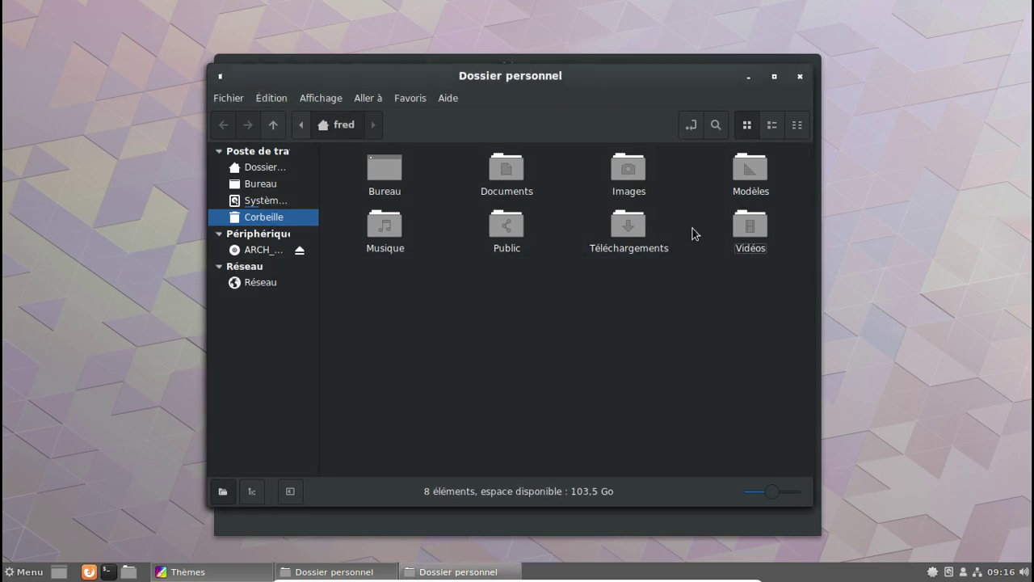
Close both home folder windows and the theme settings
{"action": "left_click", "coordinate": [801, 77]}
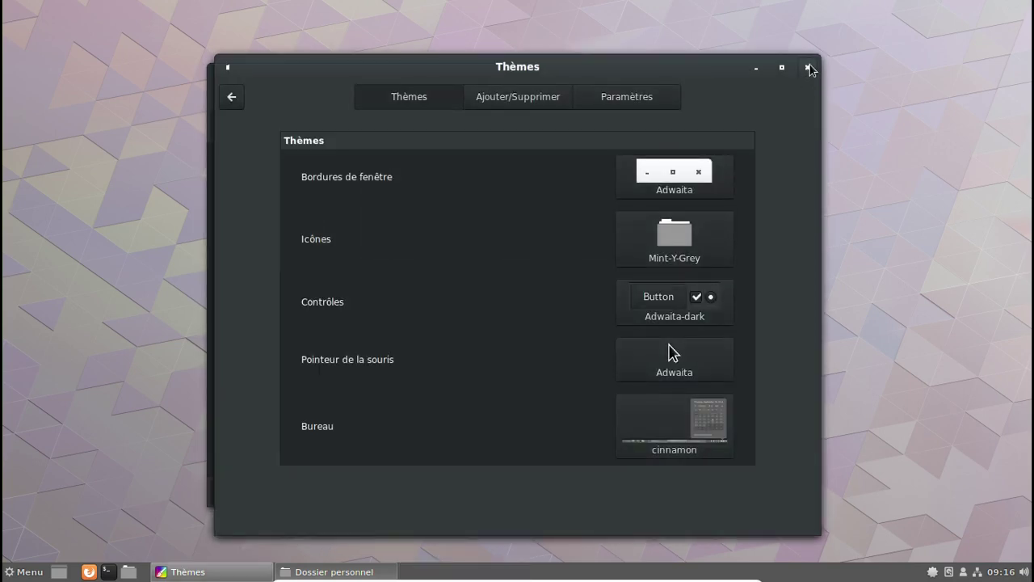
{"action": "left_click", "coordinate": [809, 68]}
{"action": "left_click", "coordinate": [801, 77]}
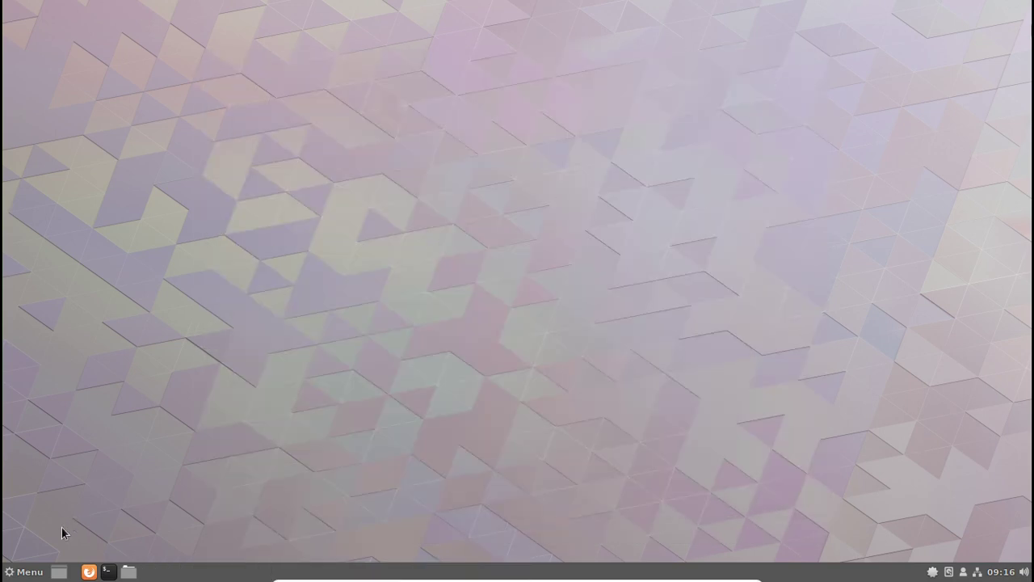
Check the application menu's new icons, reopen the package manager and search the repositories for gparted
{"action": "left_click", "coordinate": [27, 572]}
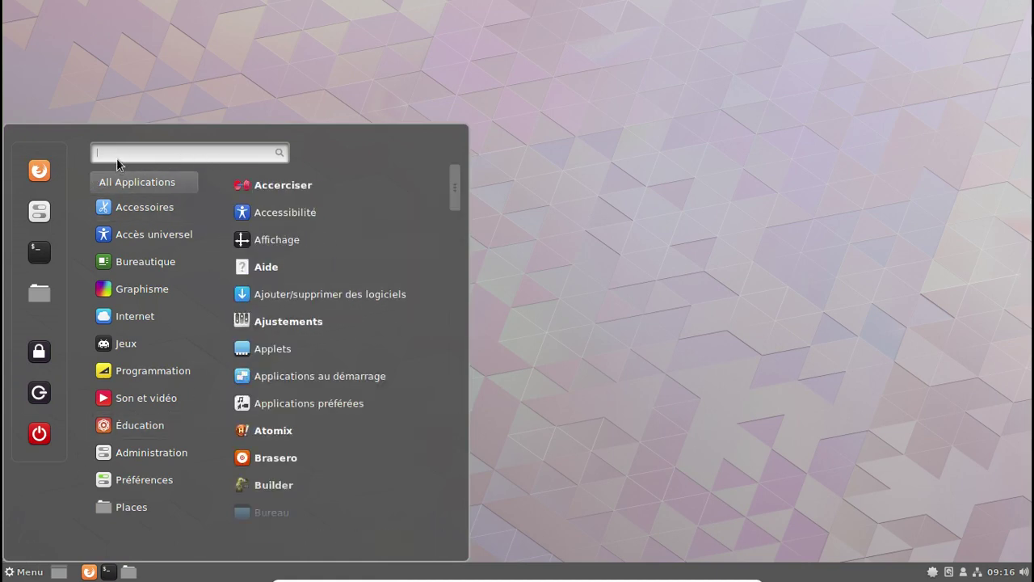
{"action": "left_click", "coordinate": [936, 574]}
{"action": "right_click", "coordinate": [932, 572]}
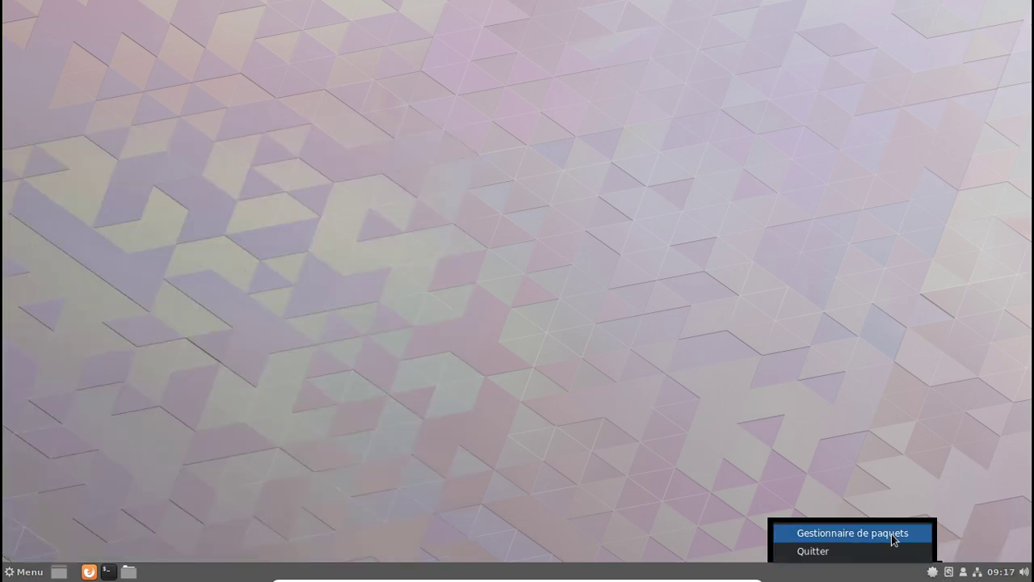
{"action": "left_click", "coordinate": [893, 538]}
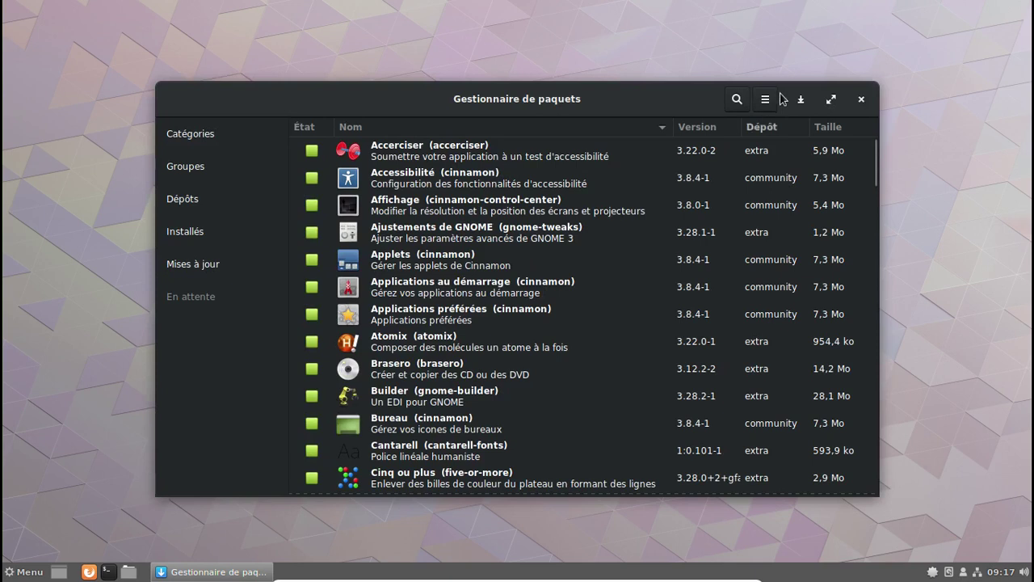
{"action": "left_click", "coordinate": [737, 99]}
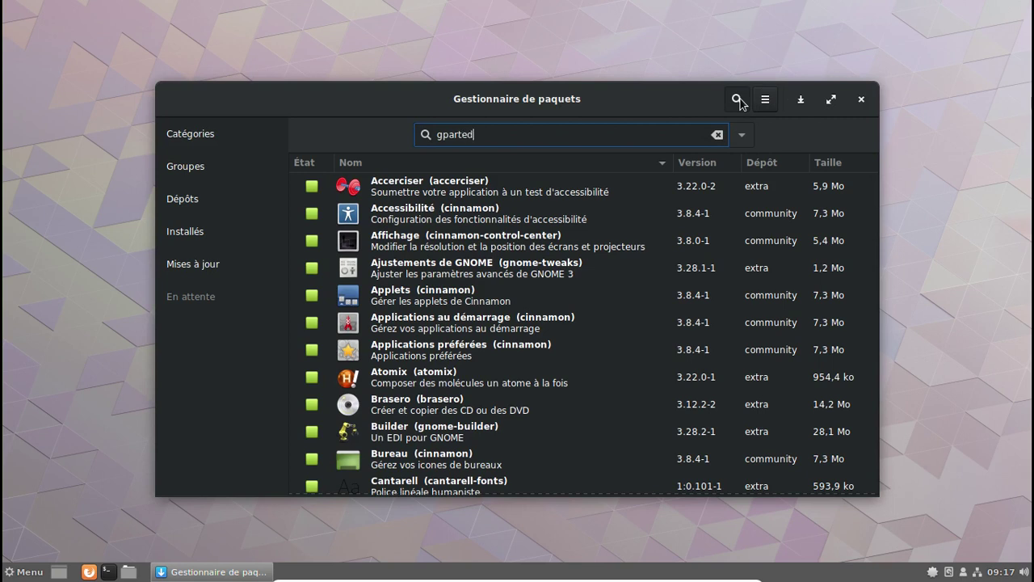
{"action": "key", "text": "Return"}
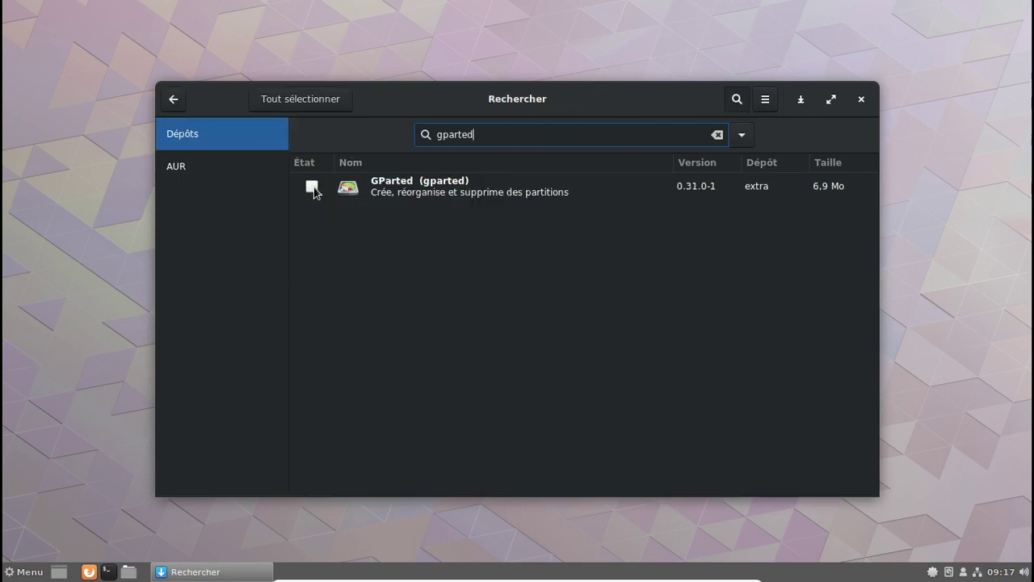
Install GParted, authenticating with the root password, and close the package manager
{"action": "left_click", "coordinate": [313, 188]}
{"action": "left_click", "coordinate": [766, 479]}
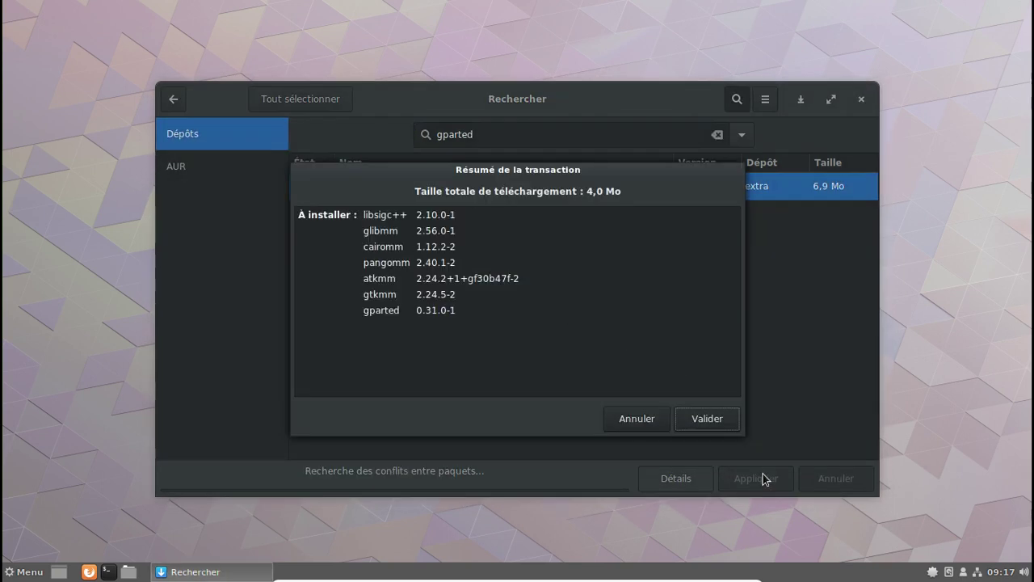
{"action": "left_click", "coordinate": [706, 418]}
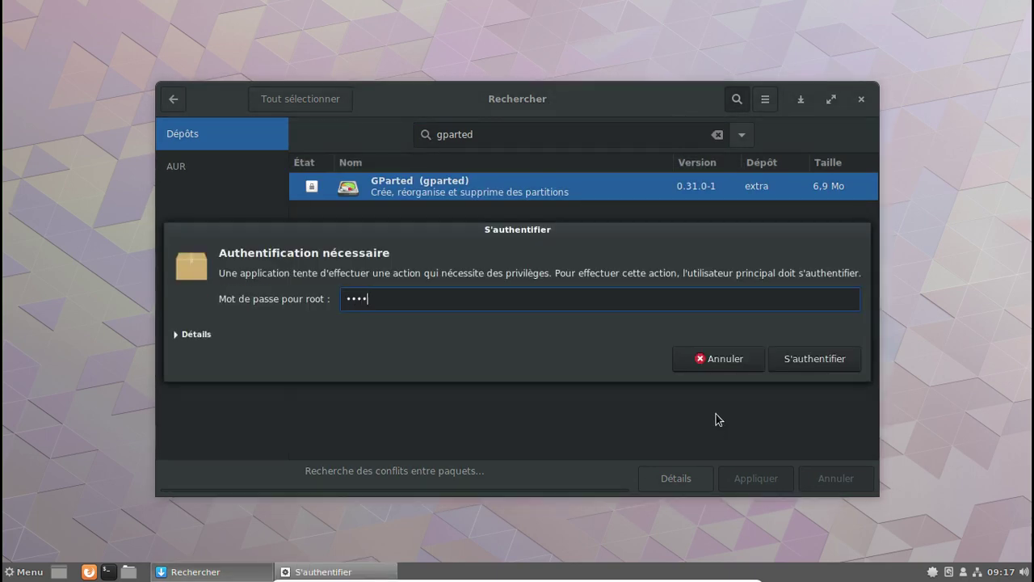
{"action": "key", "text": "Return"}
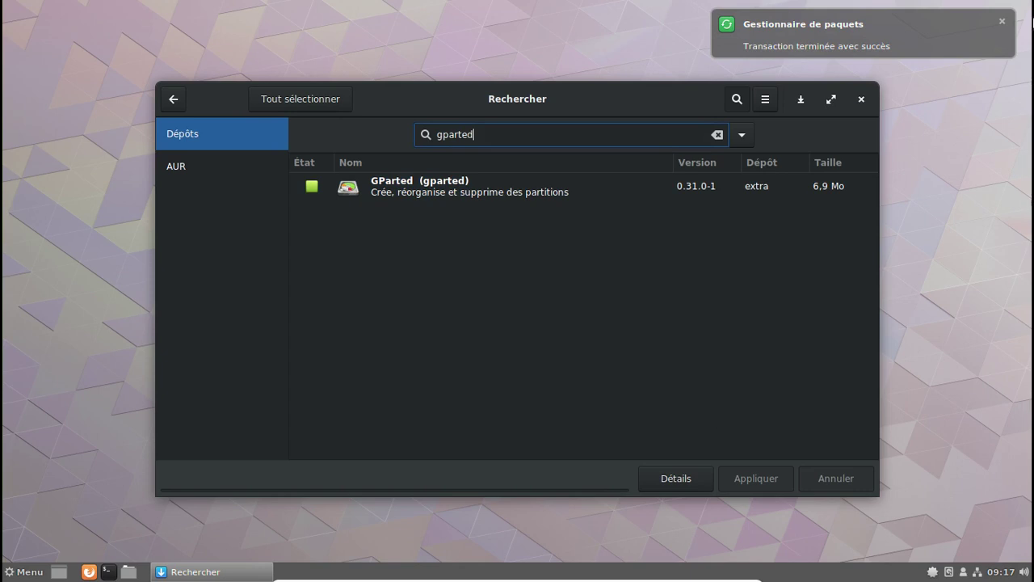
{"action": "left_click", "coordinate": [1002, 22]}
{"action": "left_click", "coordinate": [863, 100]}
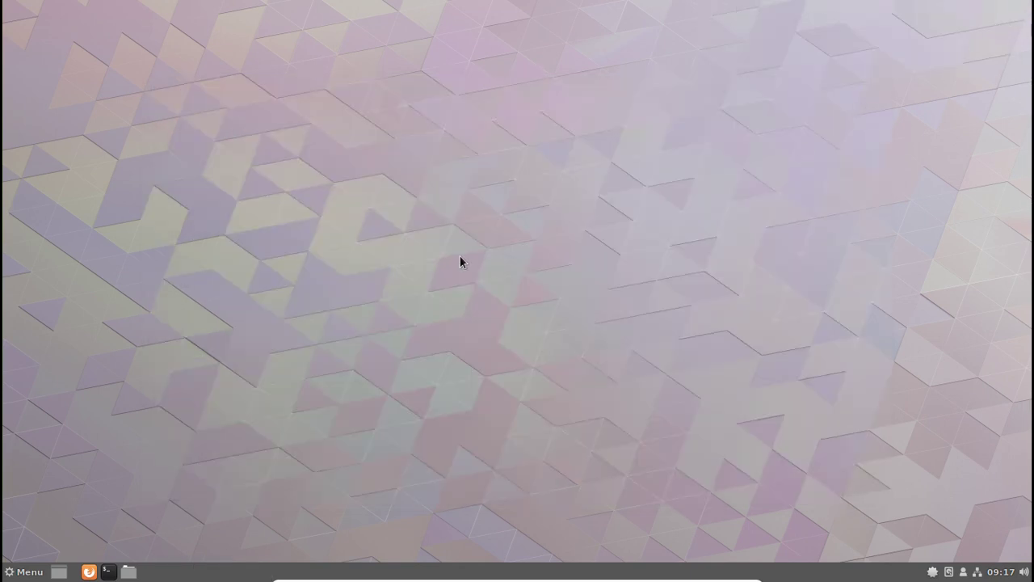
Find GParted in the application menu and launch it, entering the root password to authenticate
{"action": "left_click", "coordinate": [31, 570]}
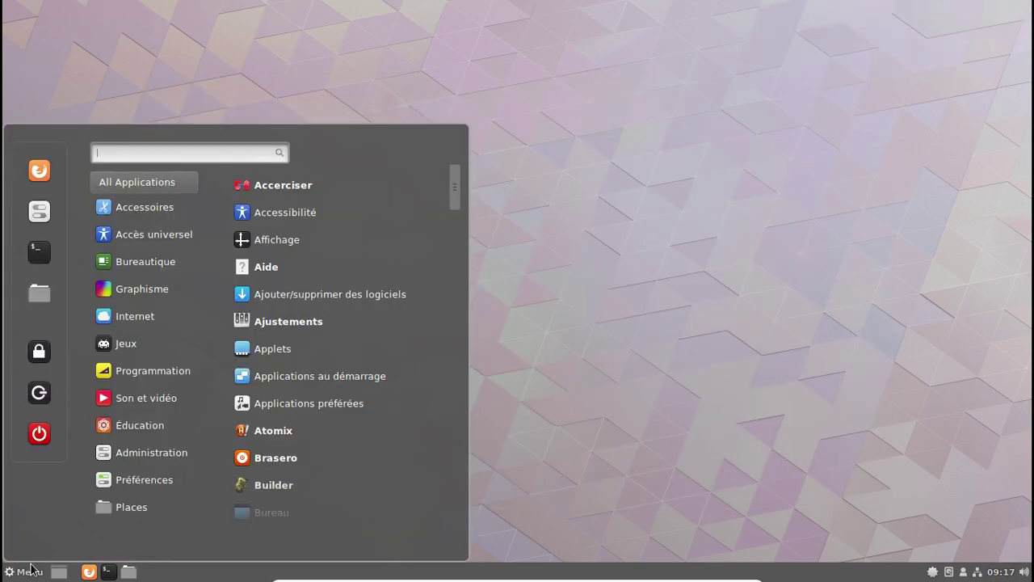
{"action": "type", "text": "gpard"}
{"action": "key", "text": "BackSpace"}
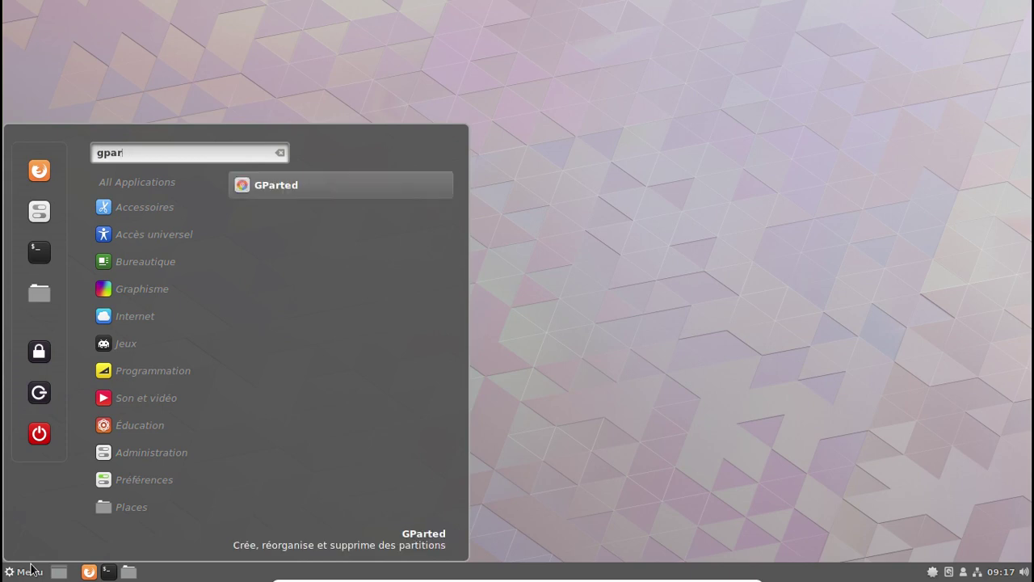
{"action": "left_click", "coordinate": [276, 187]}
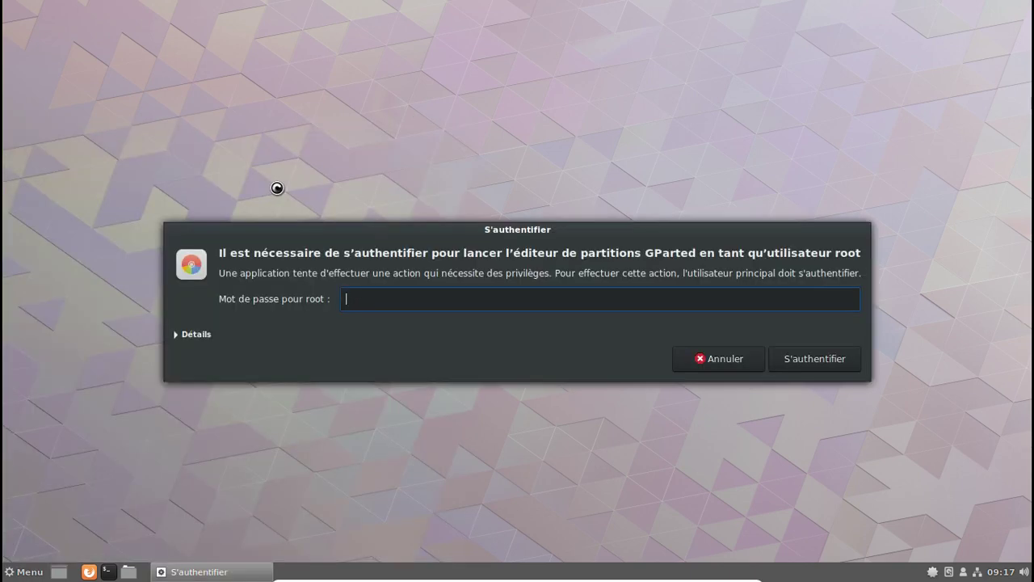
{"action": "type", "text": "*********"}
{"action": "key", "text": "Return"}
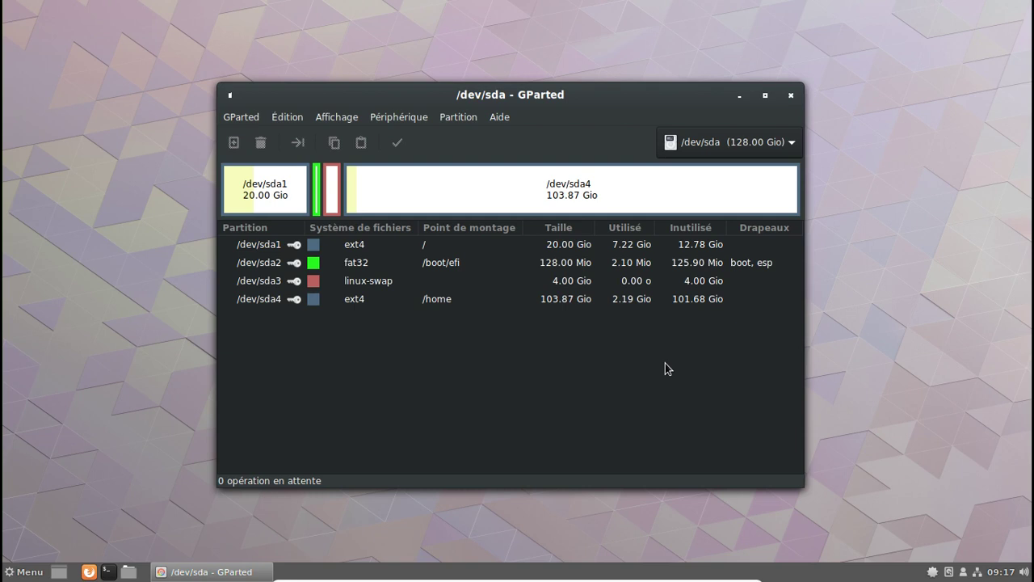
Close GParted and review the installed programs in the application menu's categories, from Internet through Places
{"action": "left_click", "coordinate": [791, 95]}
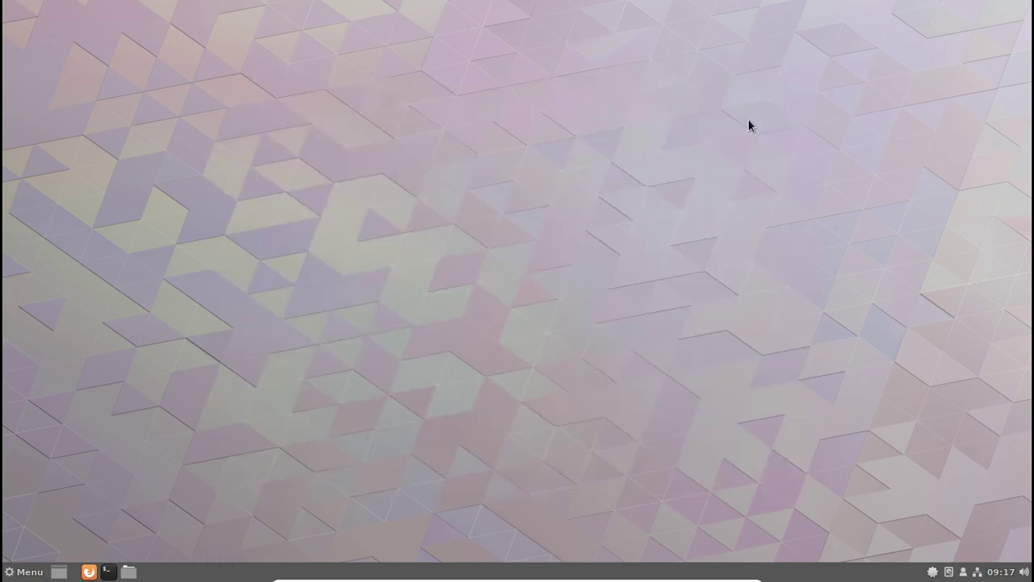
{"action": "left_click", "coordinate": [24, 571]}
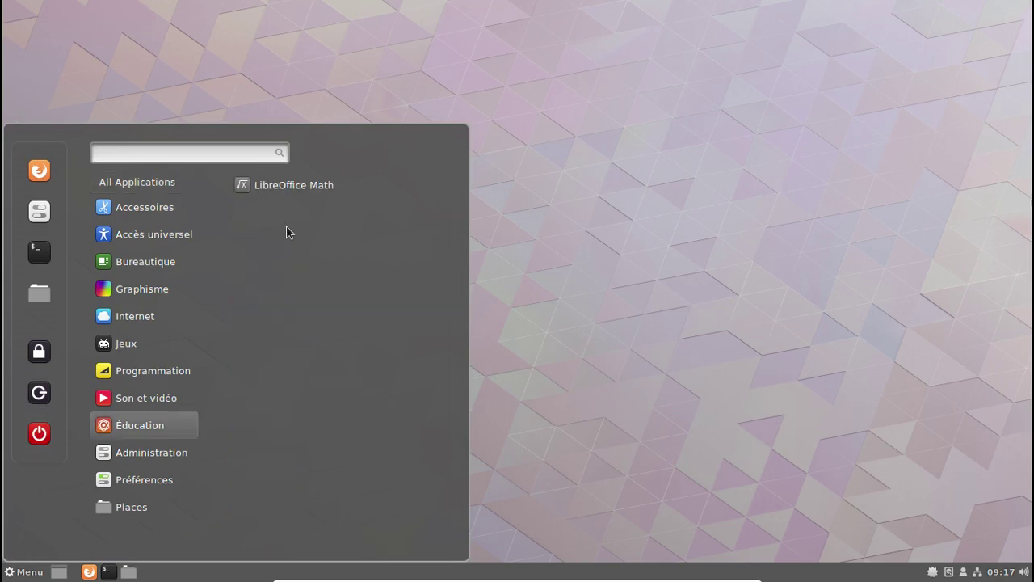
{"action": "mouse_move", "coordinate": [143, 321]}
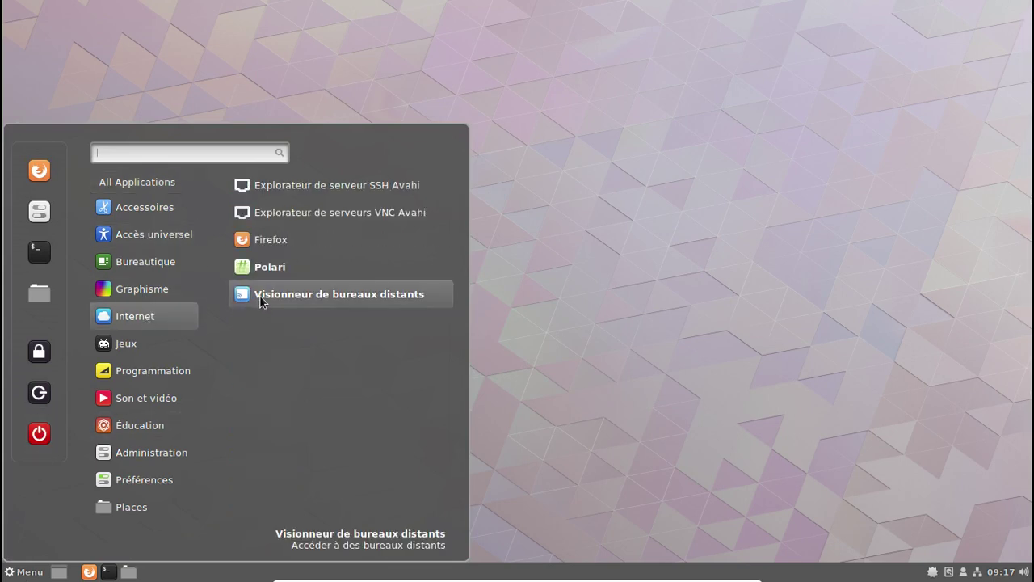
{"action": "mouse_move", "coordinate": [149, 366]}
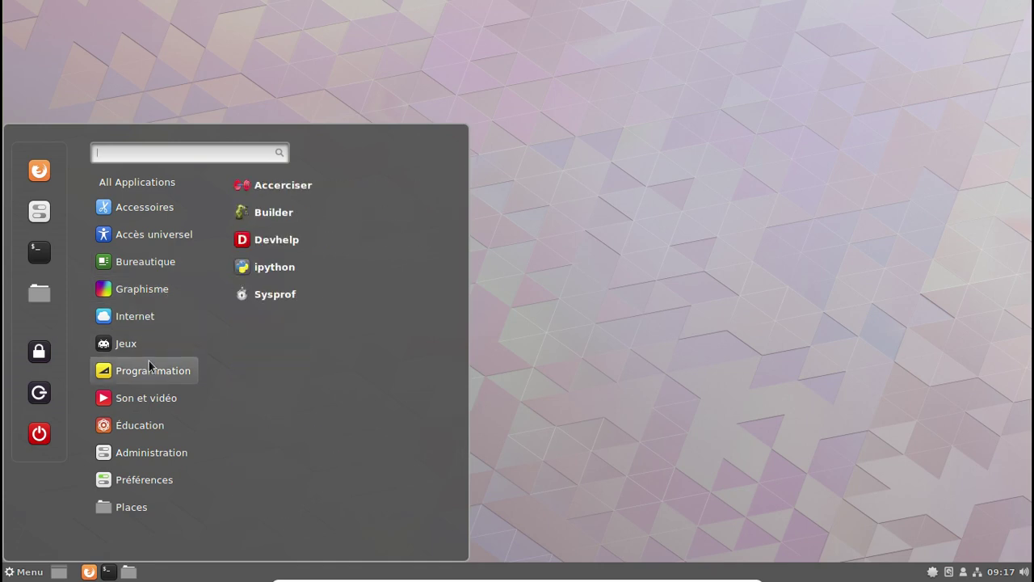
{"action": "mouse_move", "coordinate": [146, 401]}
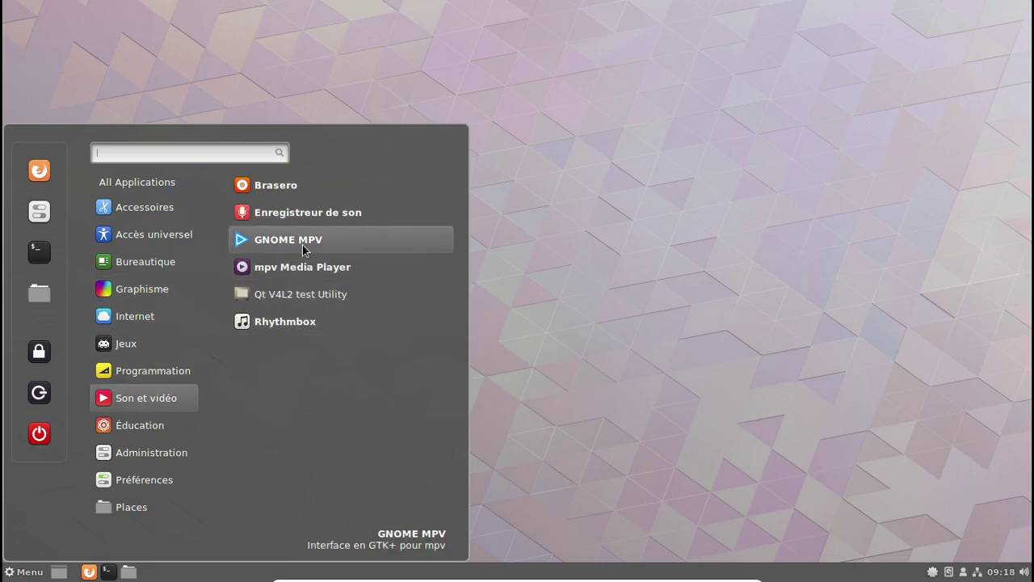
{"action": "mouse_move", "coordinate": [172, 433]}
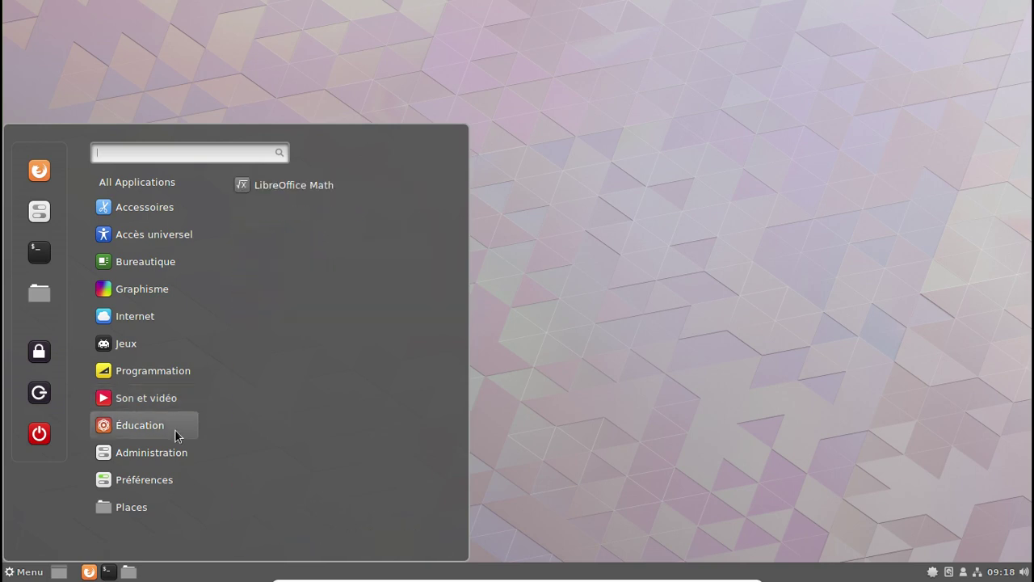
{"action": "mouse_move", "coordinate": [171, 459]}
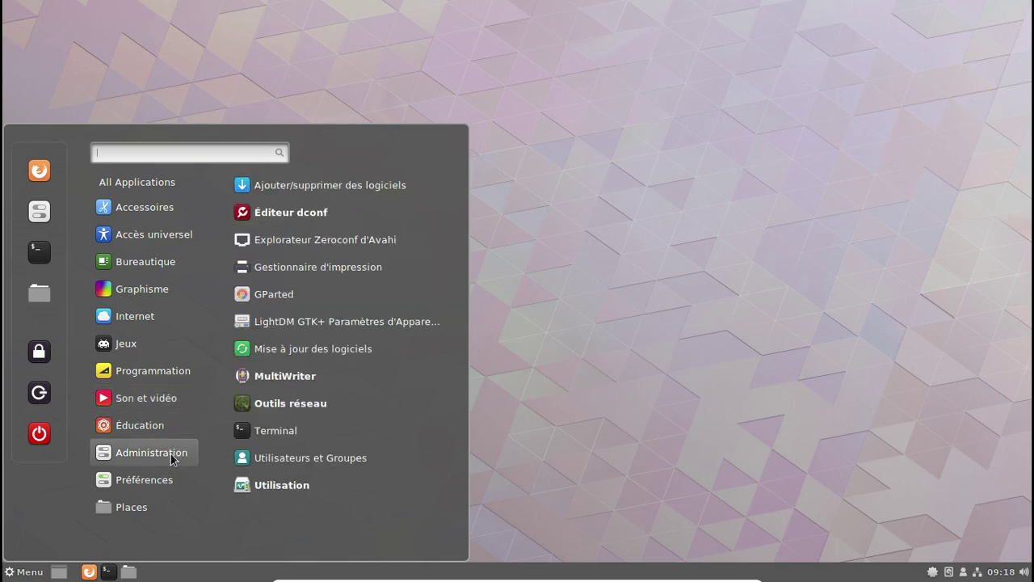
{"action": "mouse_move", "coordinate": [165, 480]}
{"action": "mouse_move", "coordinate": [148, 506]}
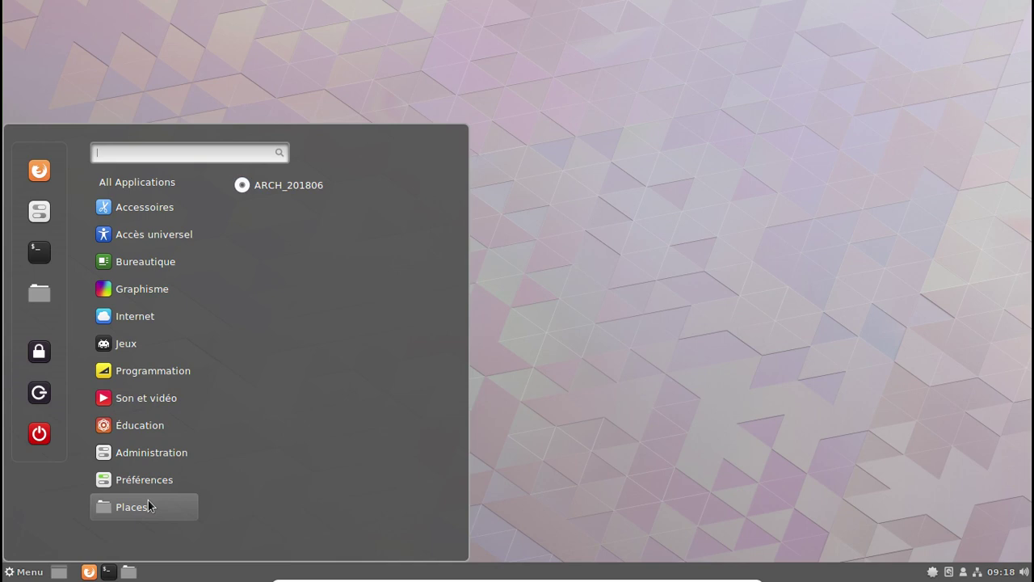
Shut down the computer from the application menu, confirming with Éteindre
{"action": "left_click", "coordinate": [40, 435]}
{"action": "left_click", "coordinate": [695, 328]}
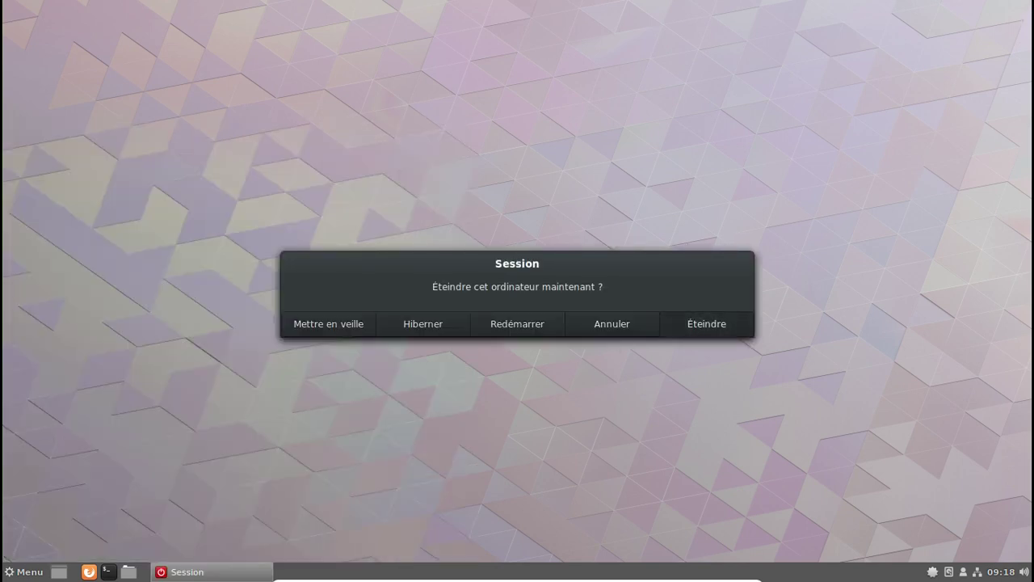